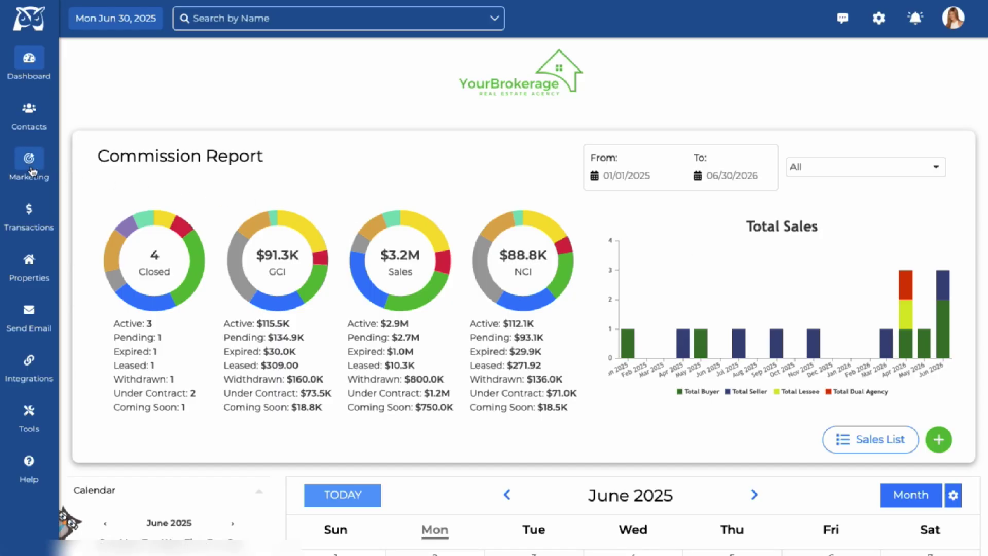
Open Drip Campaigns from the Marketing flyout in the left sidebar.
mouse_move(31, 170)
left_click(152, 161)
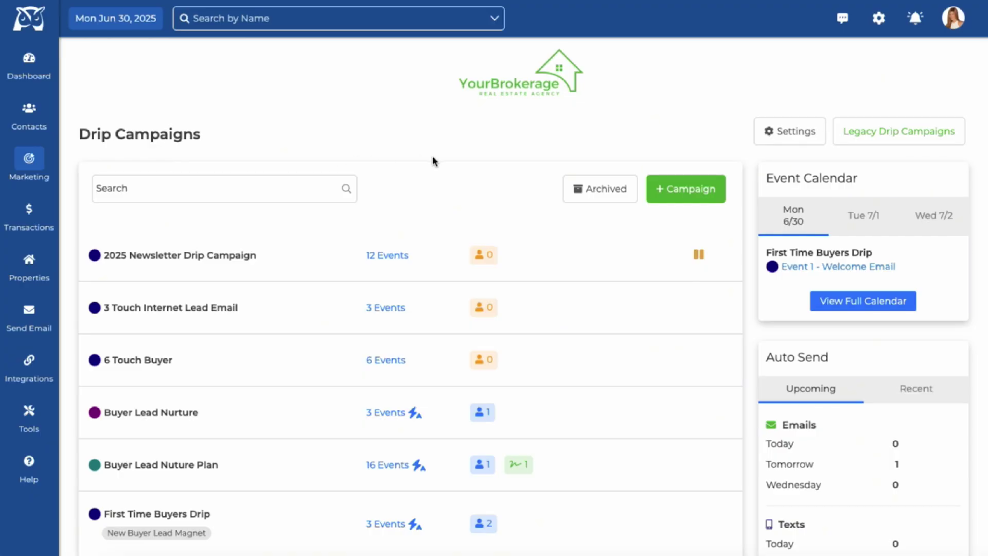
Review Event Calendar events for Tue 7/1, Wed 7/2 and Mon 6/30, then start a new campaign.
left_click(875, 218)
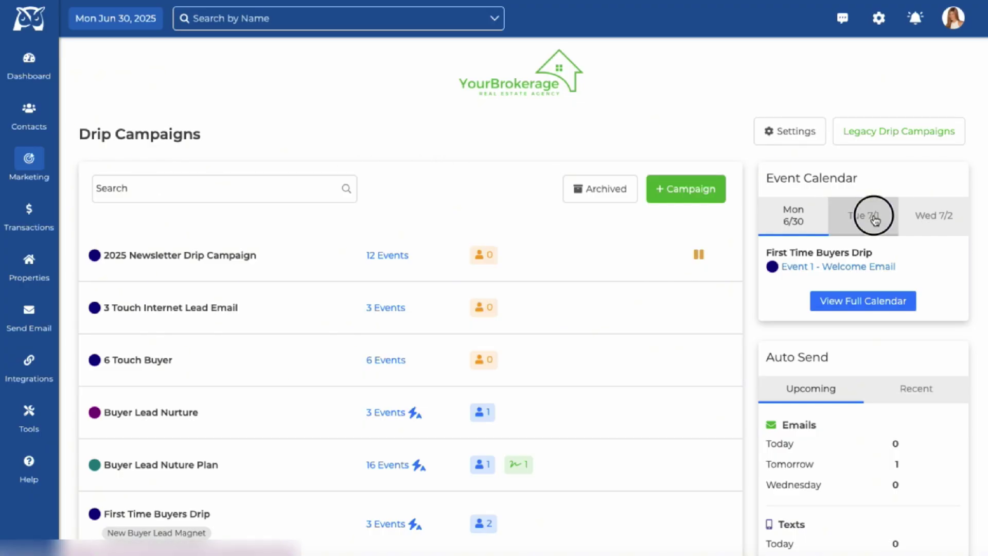
left_click(926, 213)
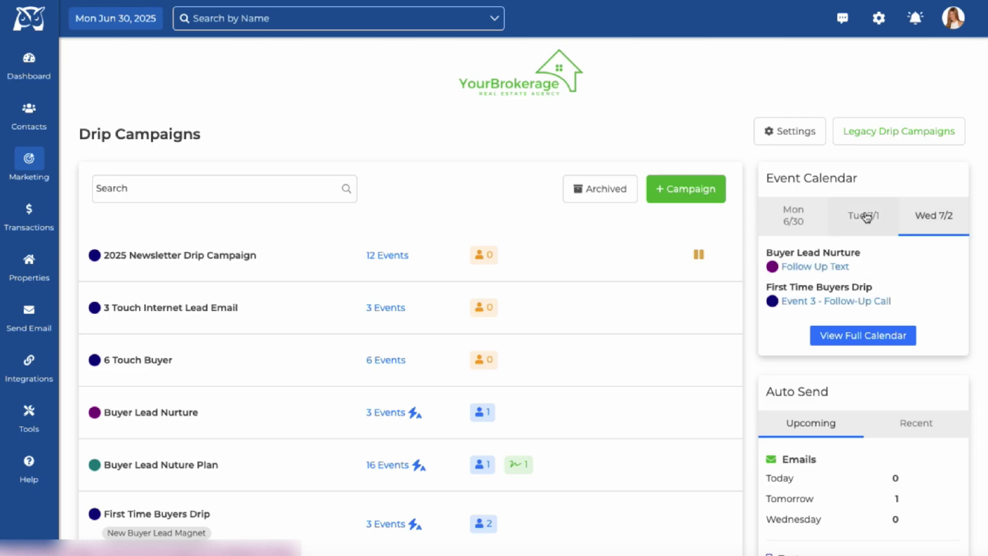
left_click(790, 214)
scroll(972, 375, "down", 3)
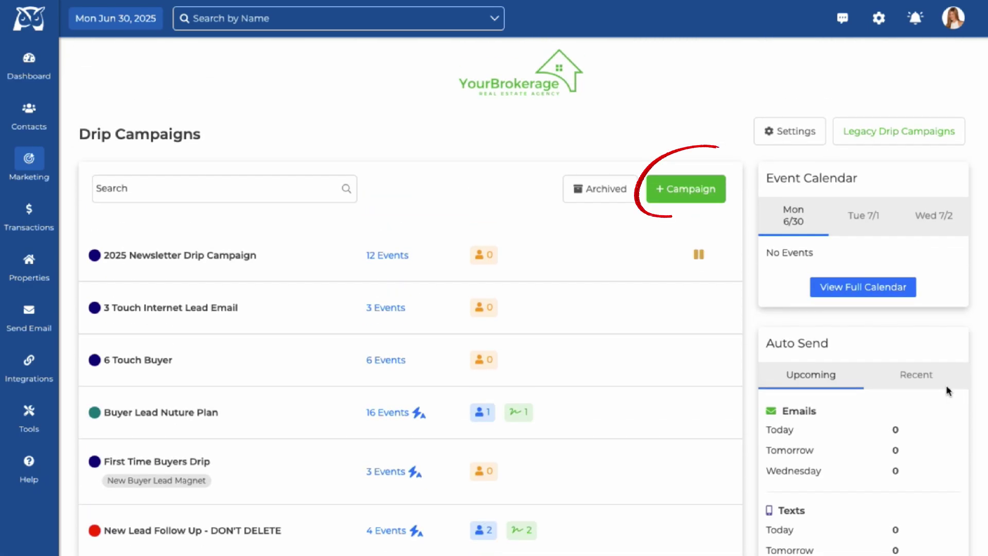
left_click(692, 194)
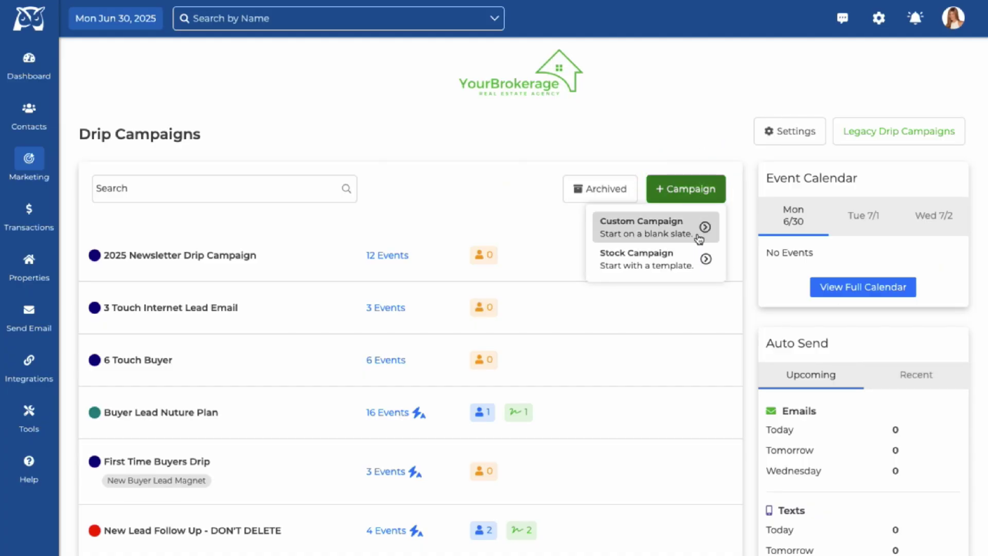
From the Wise Agent stock campaigns, preview the Open House Follow Up Day 1 email, then copy the campaign.
left_click(691, 274)
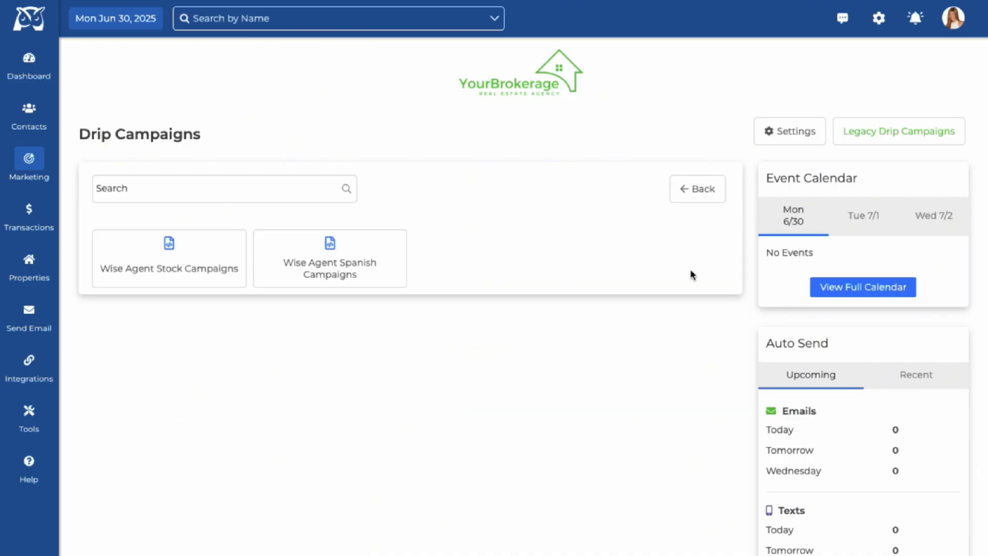
left_click(214, 285)
left_click(151, 311)
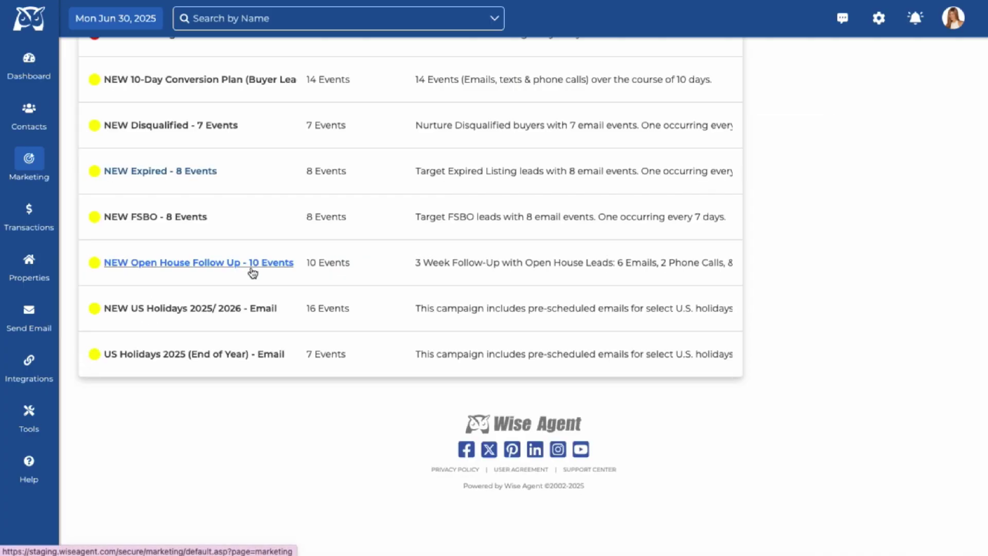
left_click(252, 267)
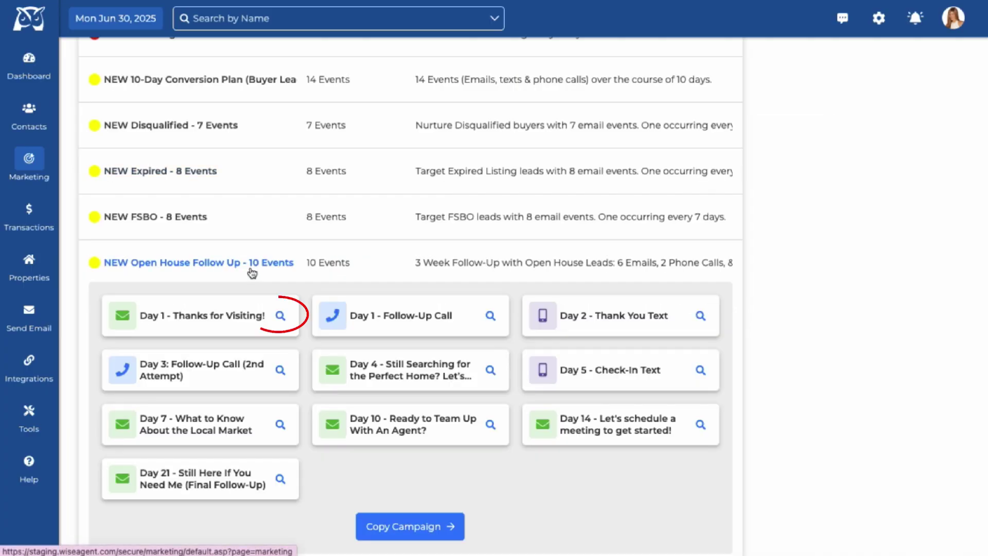
left_click(279, 315)
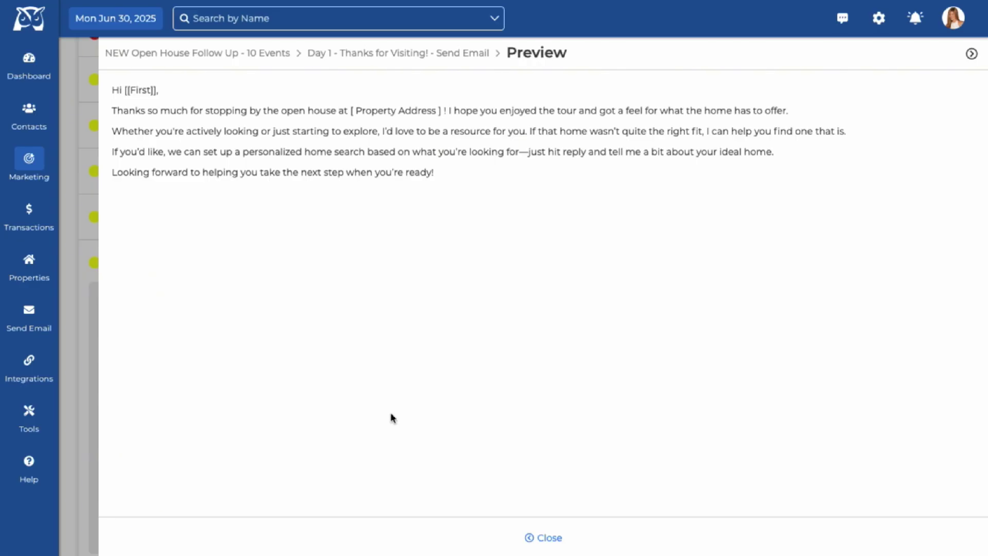
left_click(536, 542)
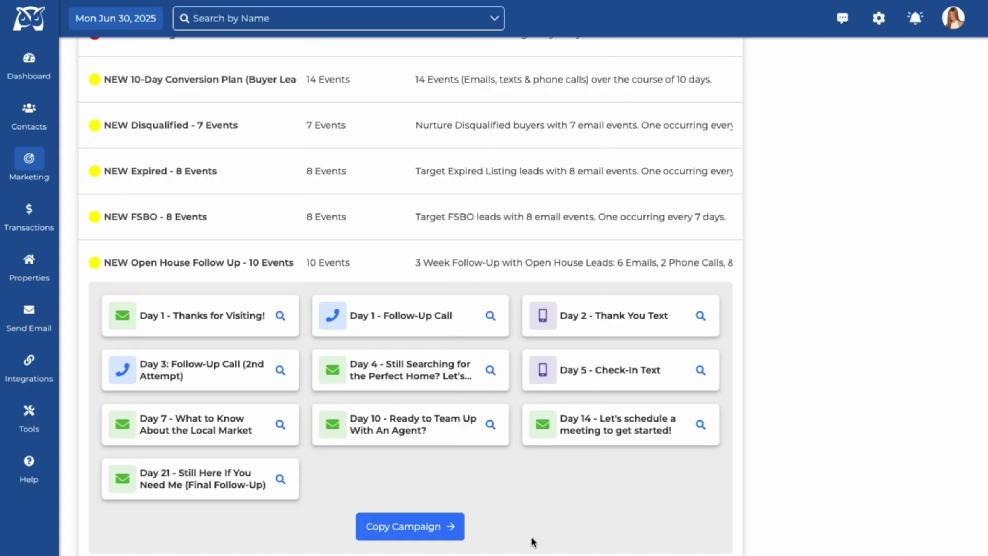
left_click(426, 535)
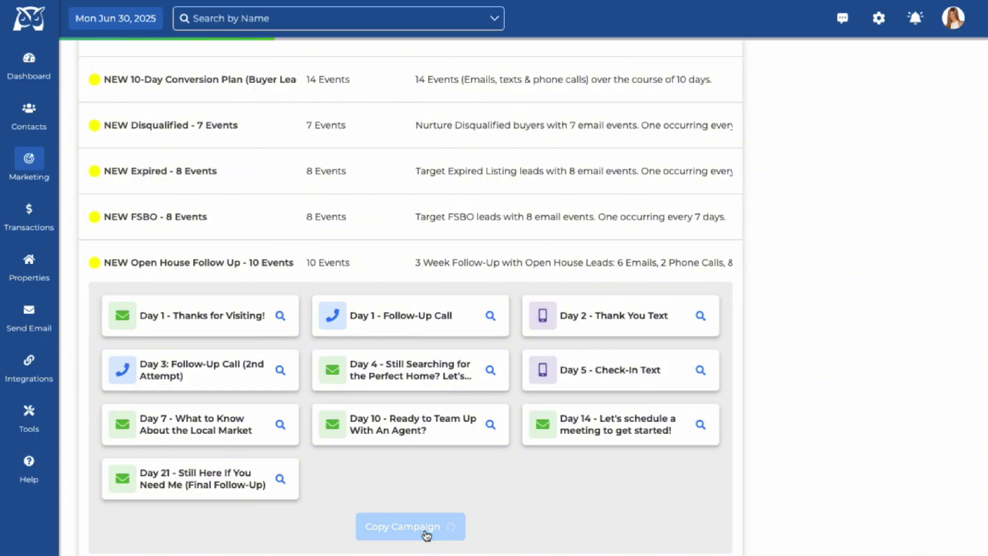
Start a custom campaign named 'Buyer Lead Nurture' with description 'Targeted buyer campaign for July 2025.'.
left_click(694, 199)
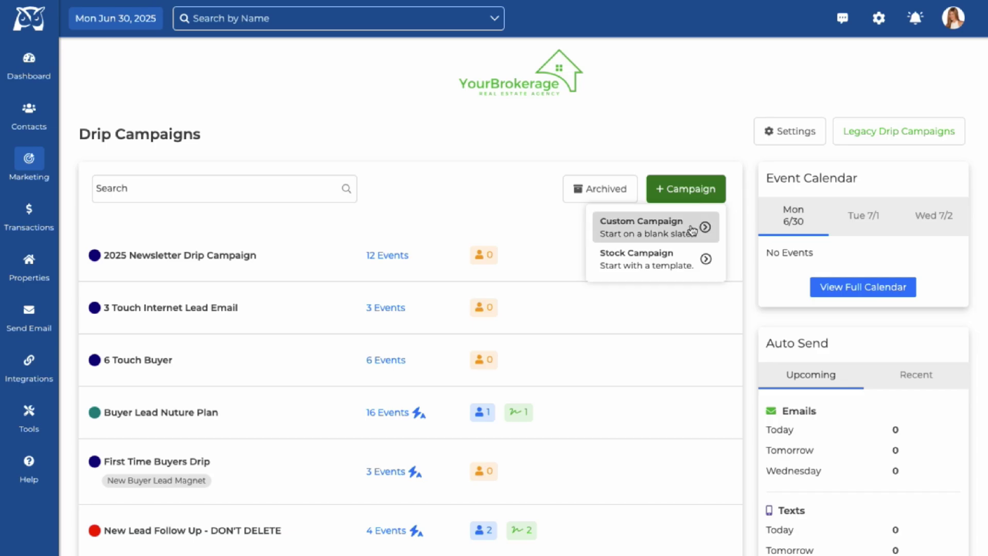
left_click(690, 226)
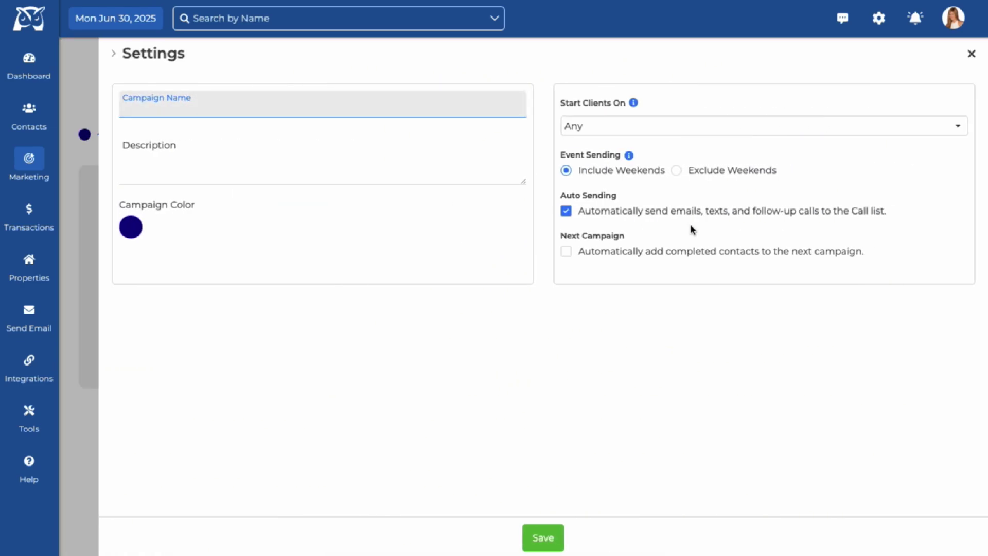
type("Buyer Lead N")
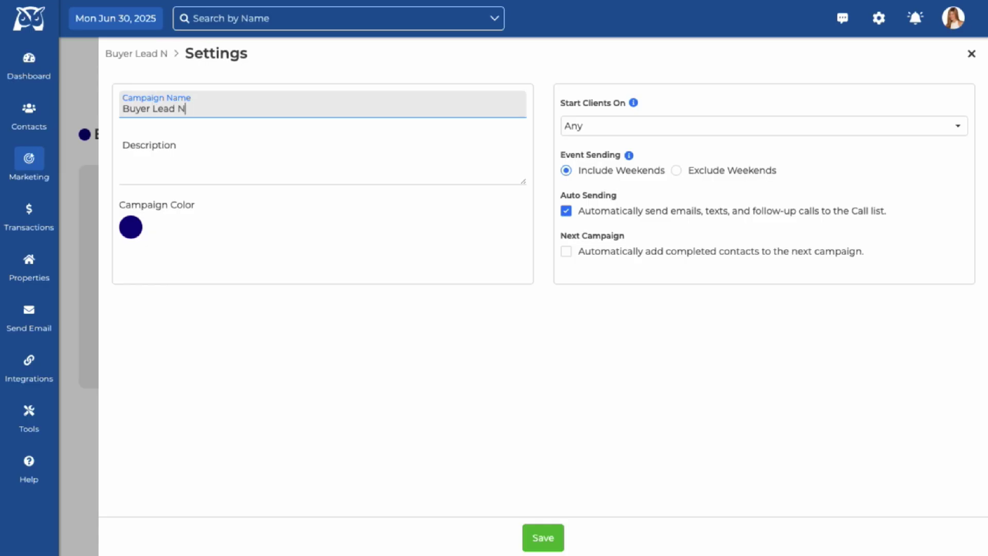
type("urture")
left_click(412, 170)
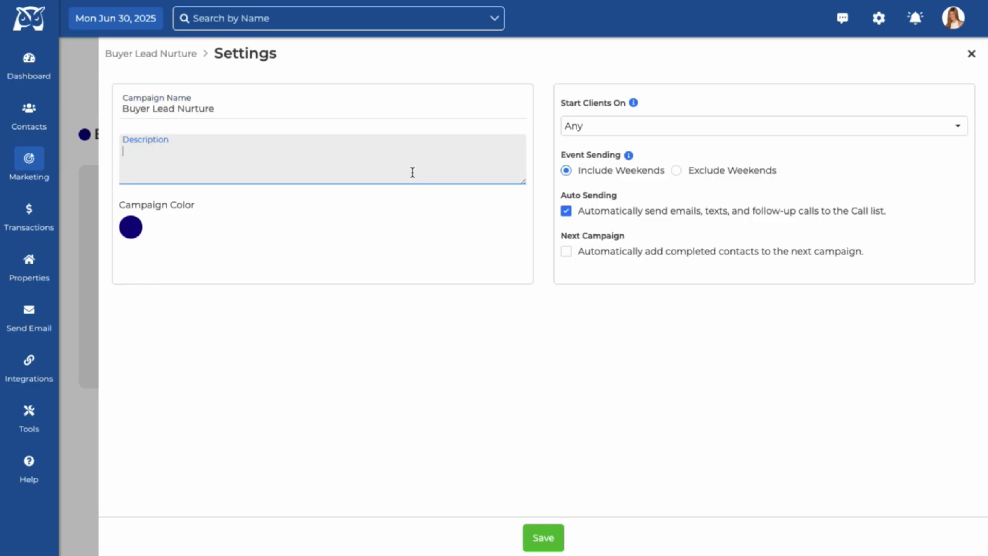
type("Targeted buyer campaign for July 2025.")
Set the campaign colour to Purple and let clients start on Any day.
left_click(131, 234)
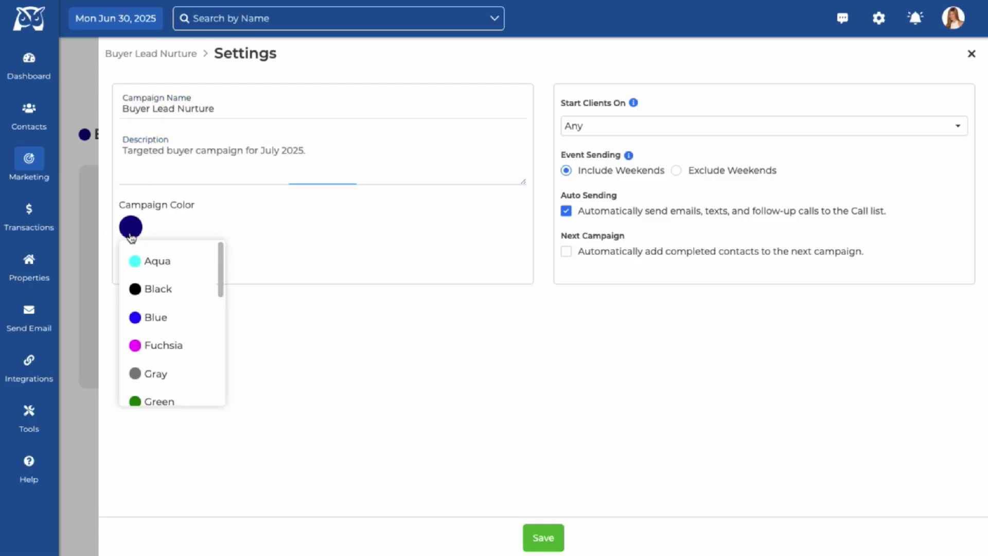
scroll(210, 326, "down", 4)
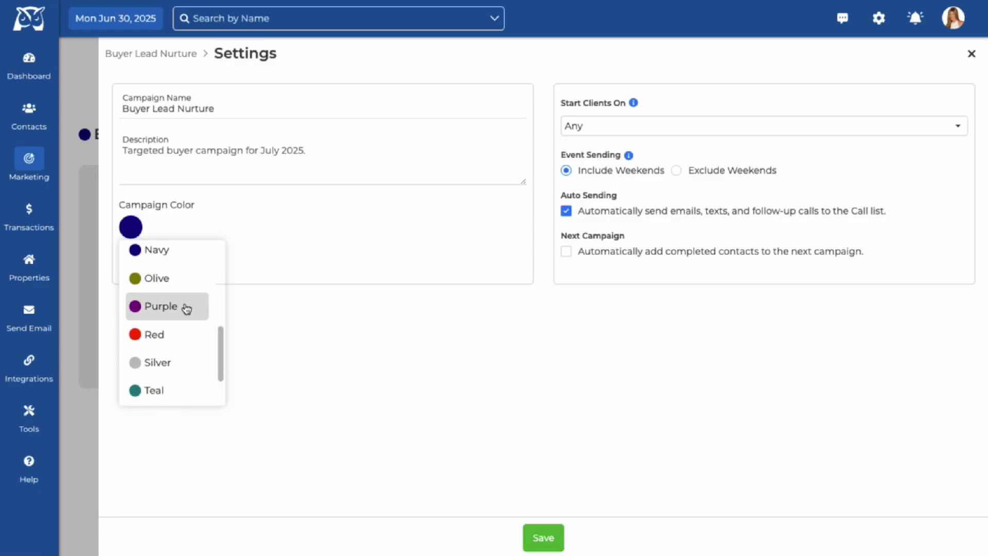
left_click(187, 308)
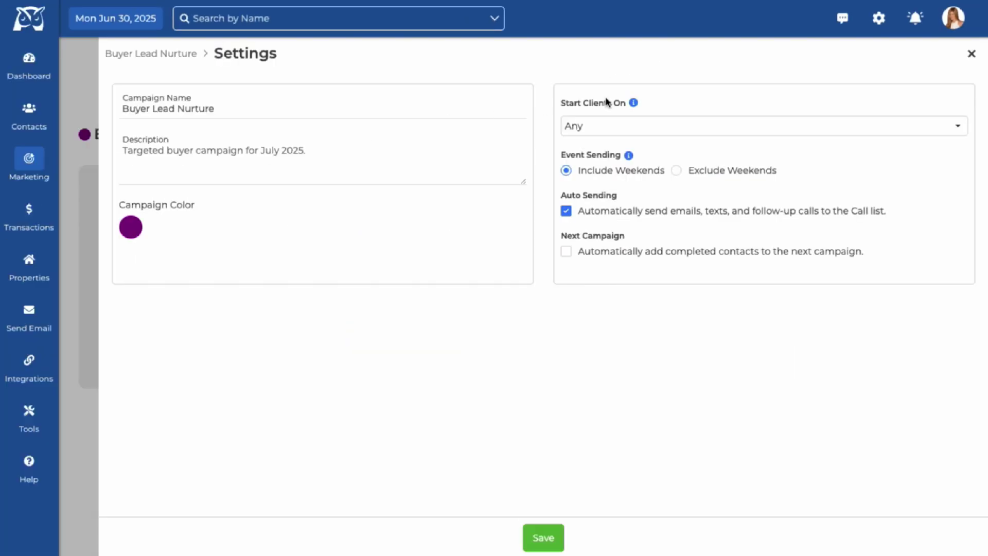
left_click(648, 129)
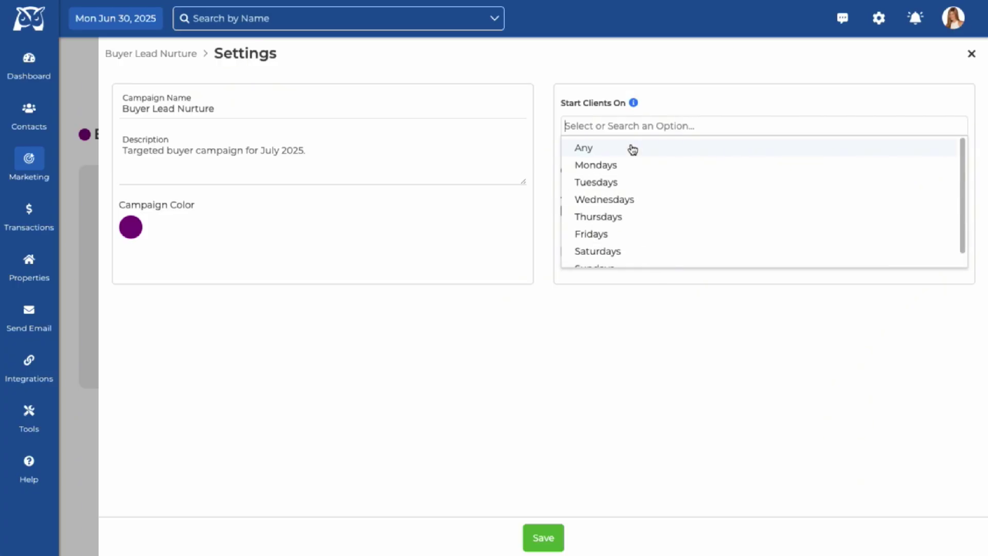
left_click(633, 150)
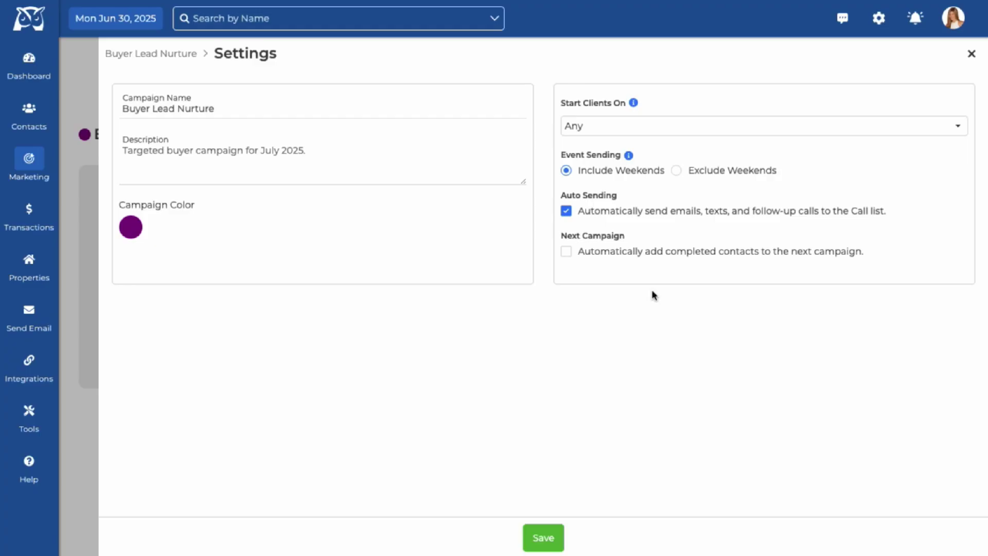
Save the Buyer Lead Nurture settings, then reopen and close the settings panel.
left_click(541, 541)
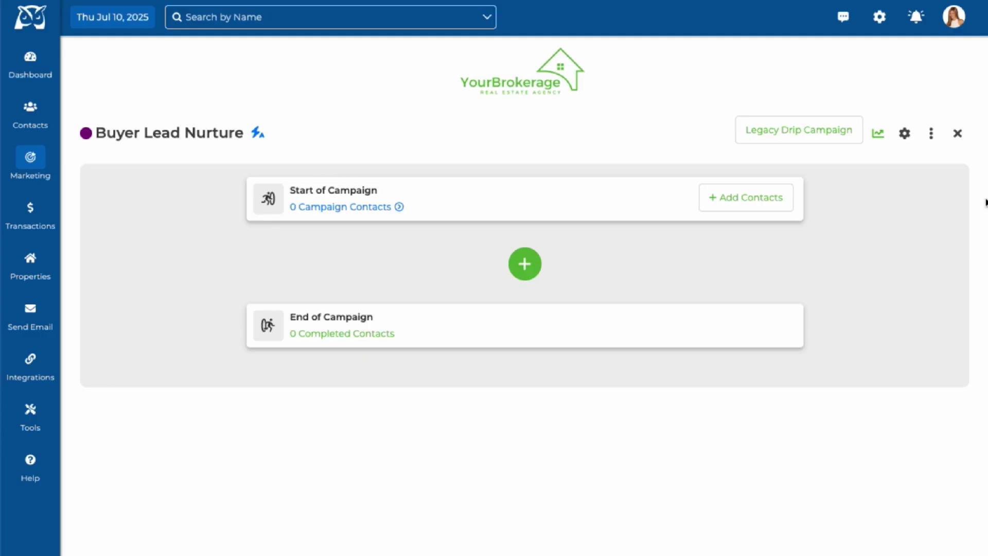
left_click(904, 135)
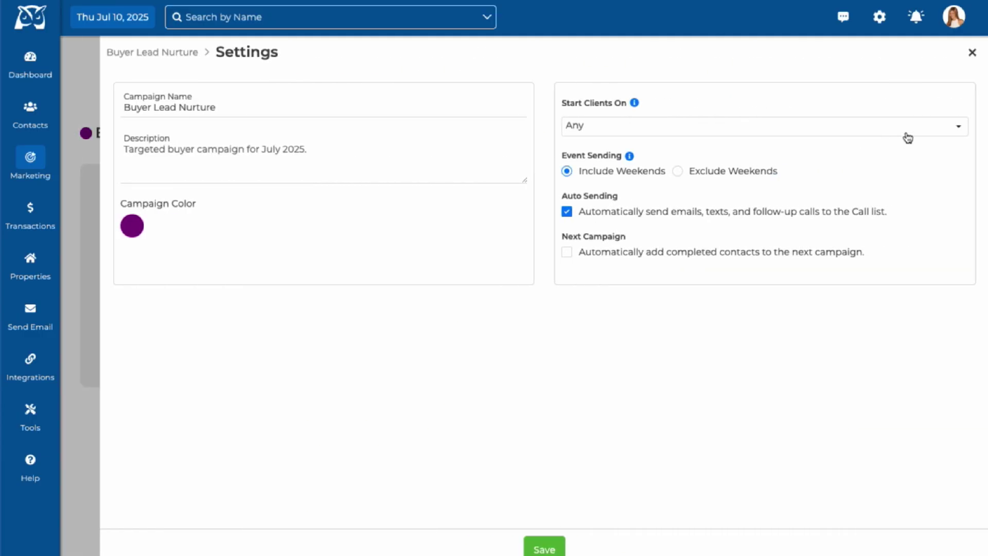
left_click(971, 53)
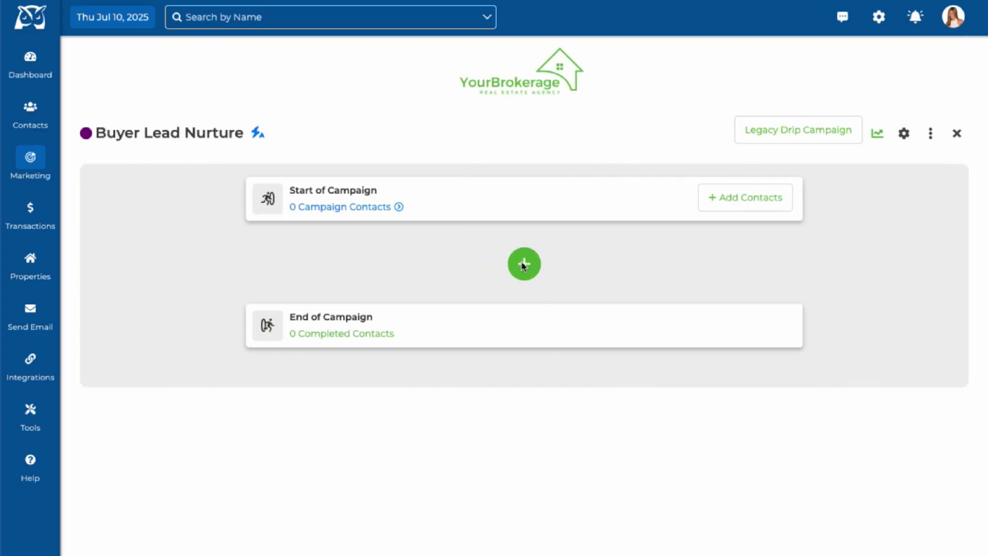
Add a new email event on Drip timing at 8 AM, then switch it to send ASAP.
left_click(533, 277)
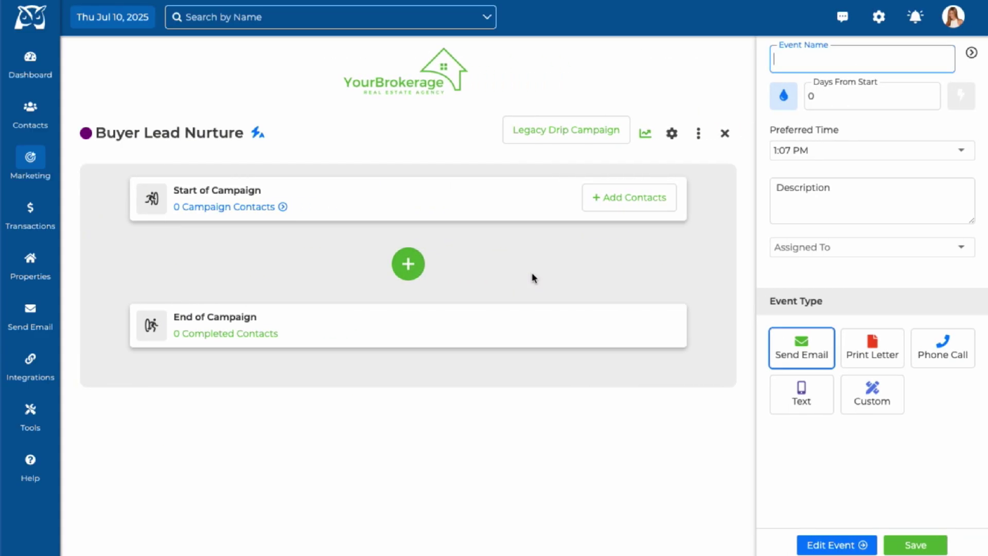
left_click(784, 97)
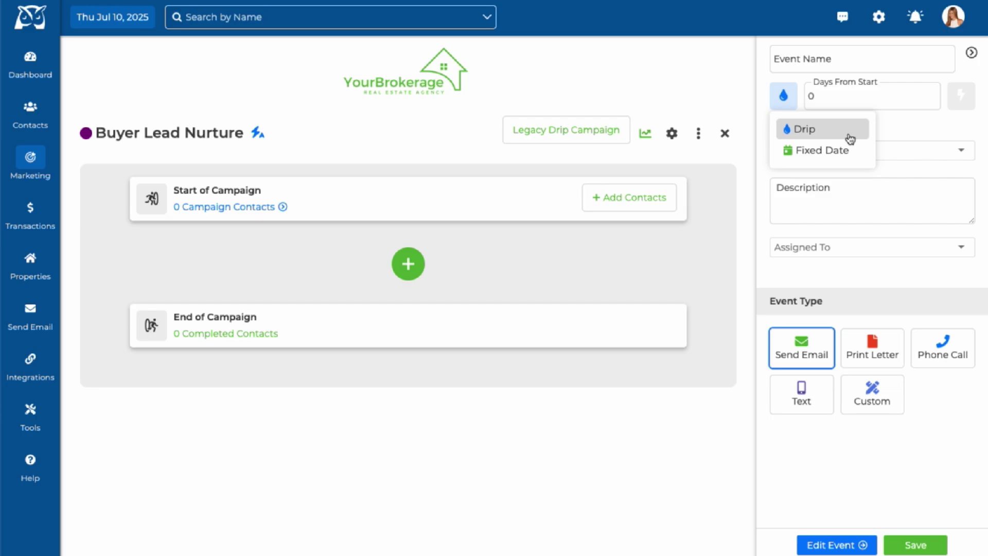
left_click(850, 138)
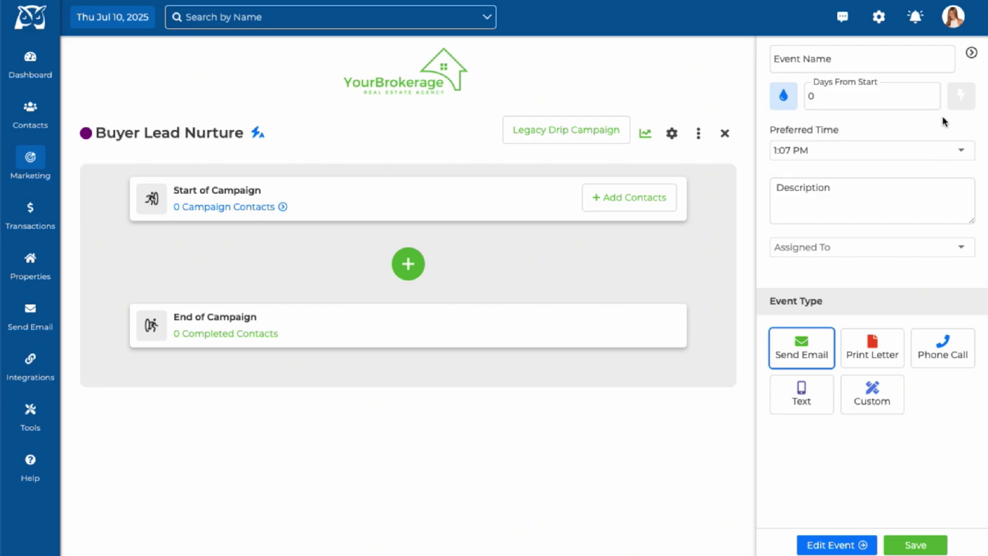
left_click(854, 151)
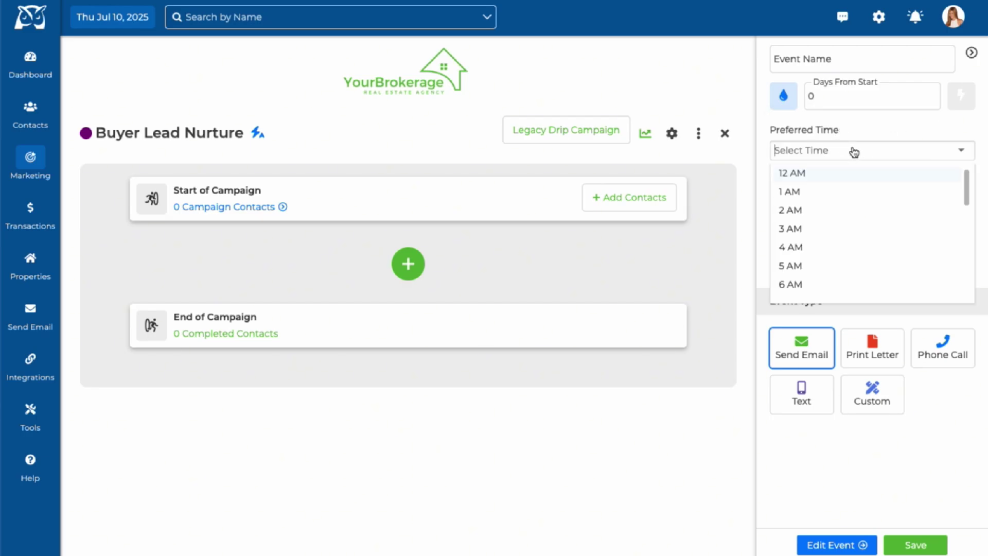
scroll(823, 247, "down", 2)
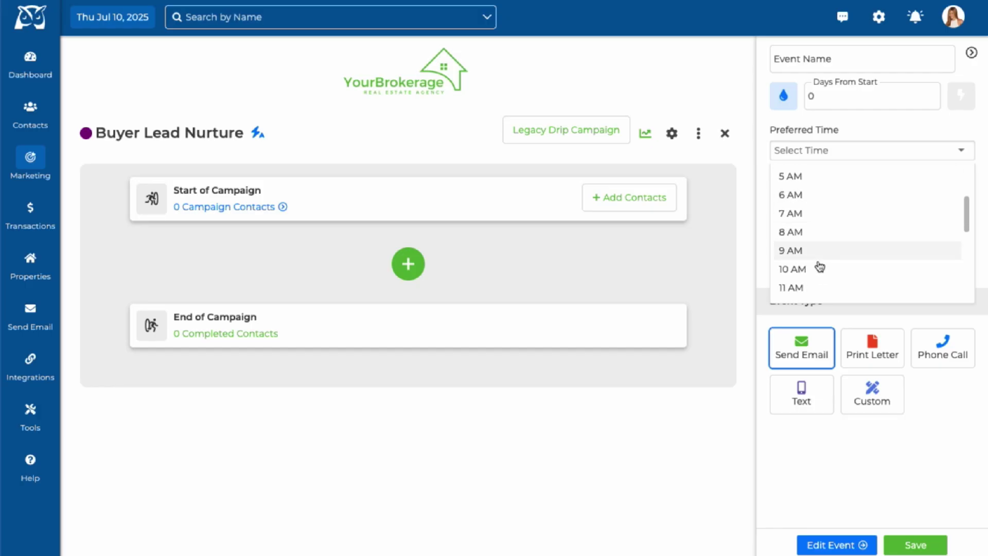
left_click(801, 232)
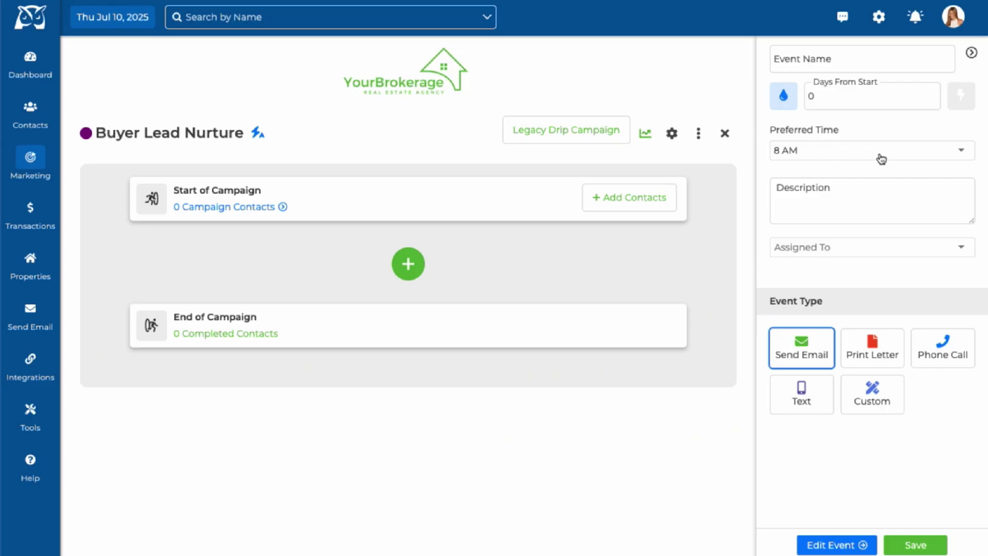
left_click(970, 107)
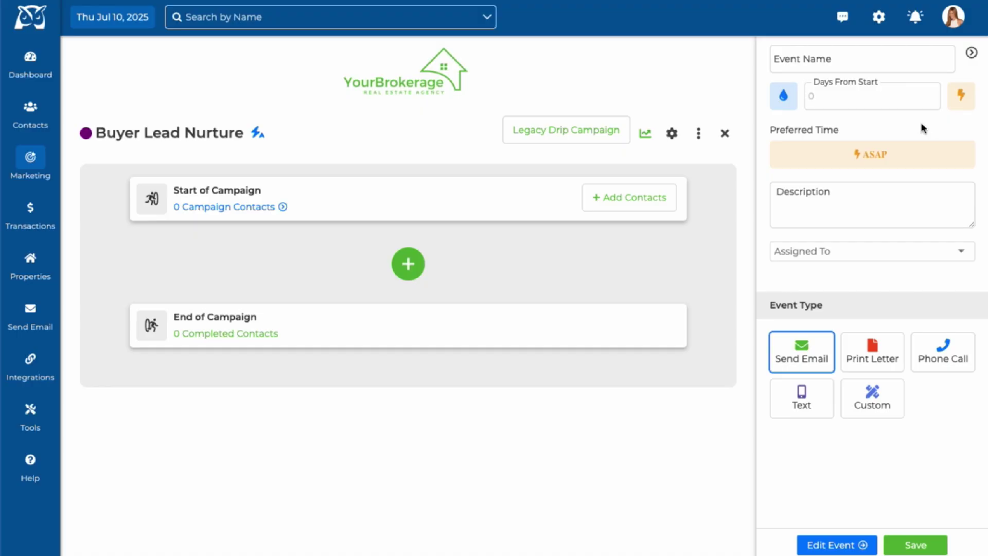
Review the campaign settings panel and close it.
left_click(672, 134)
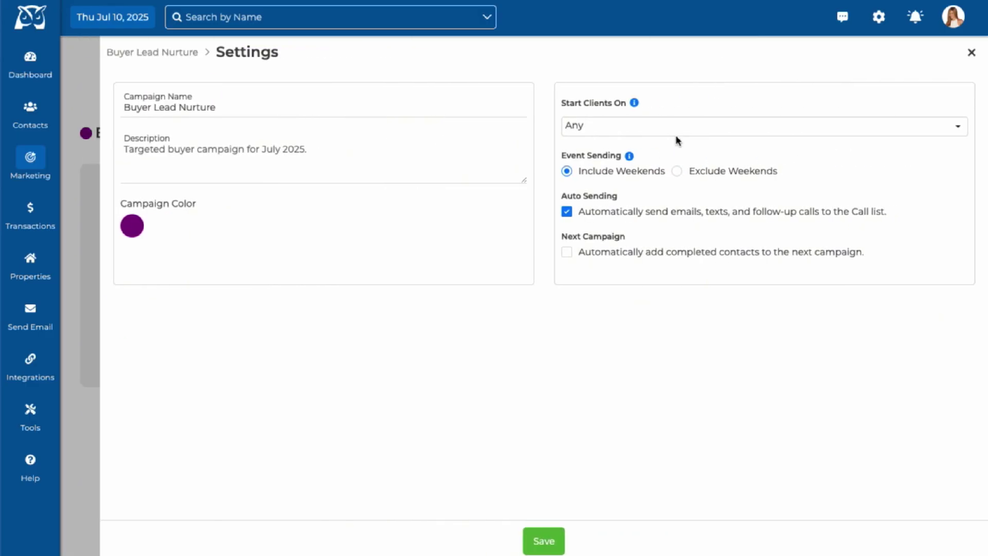
mouse_move(633, 155)
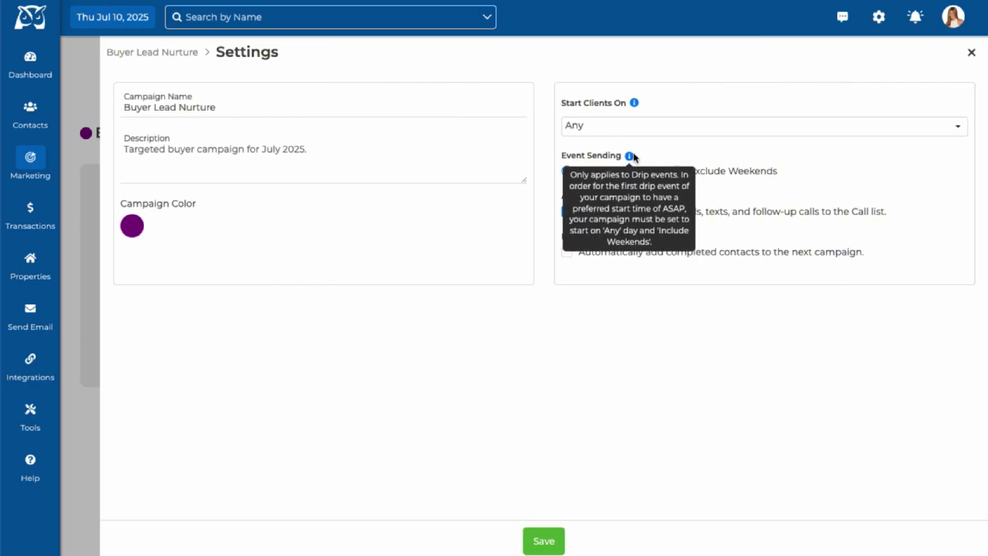
mouse_move(635, 104)
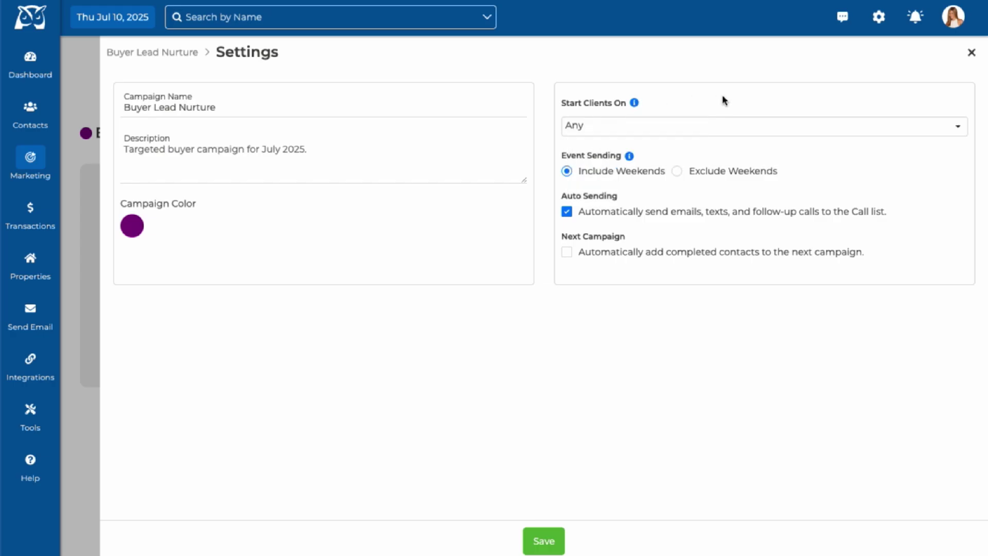
left_click(970, 52)
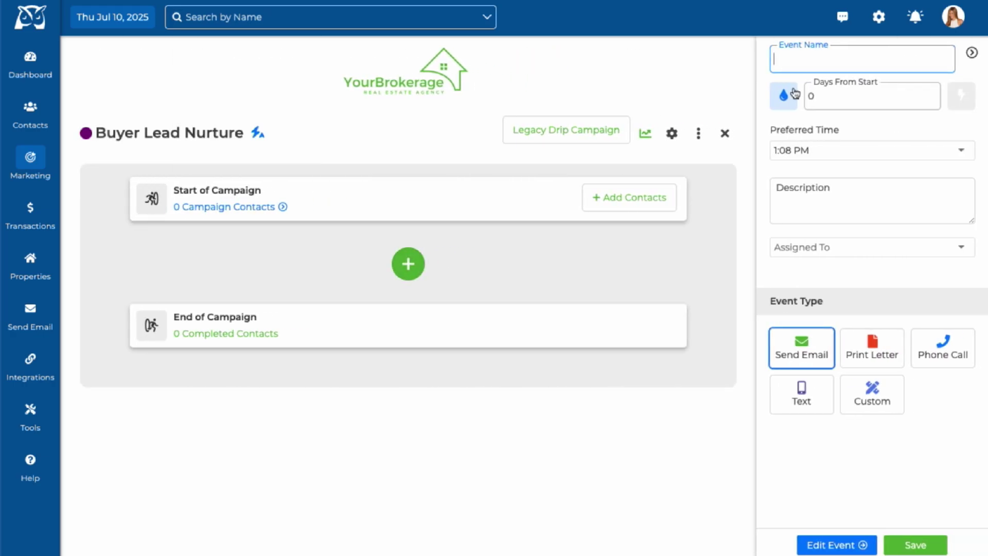
Try an August 10 event date, then set the event back to 0 days from start at 8 AM.
left_click(795, 93)
left_click(814, 154)
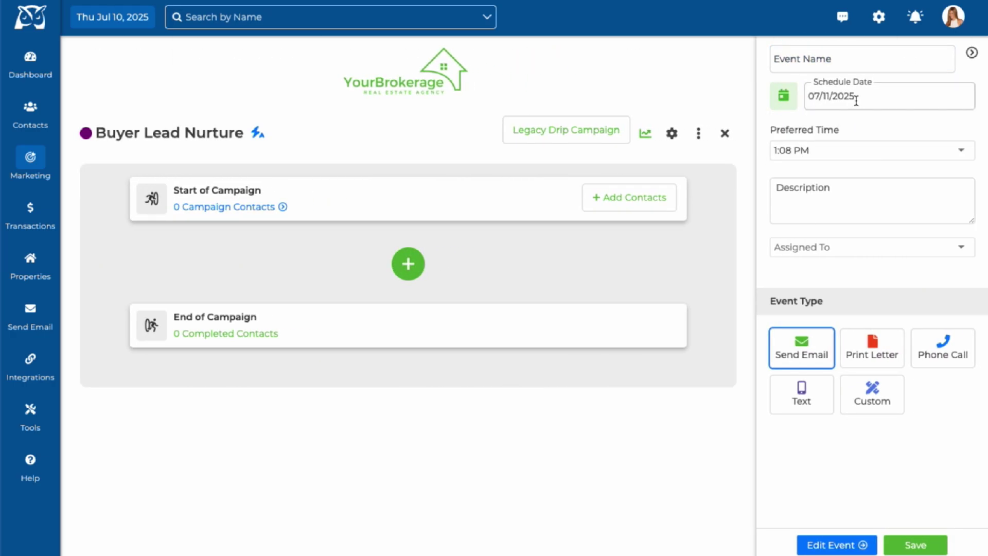
left_click(945, 96)
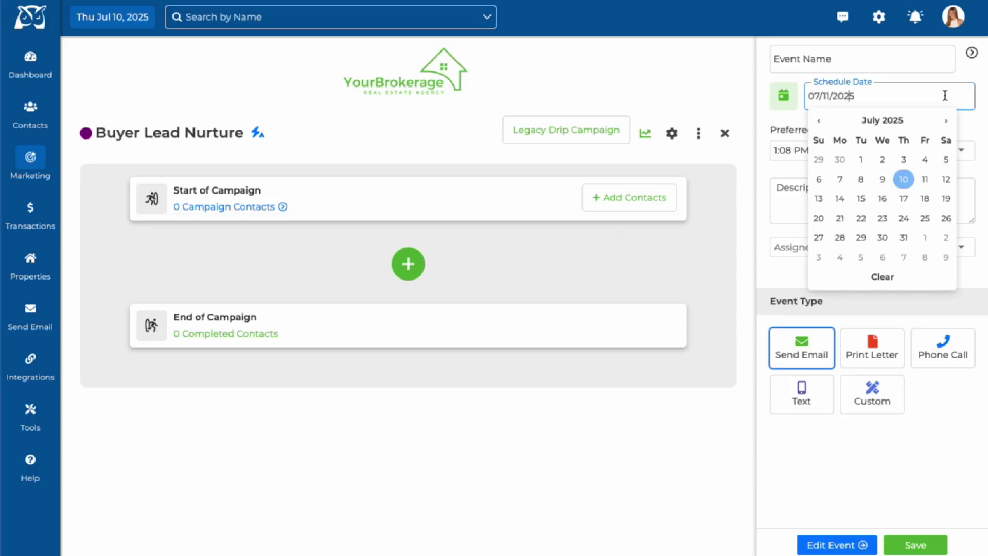
left_click(945, 121)
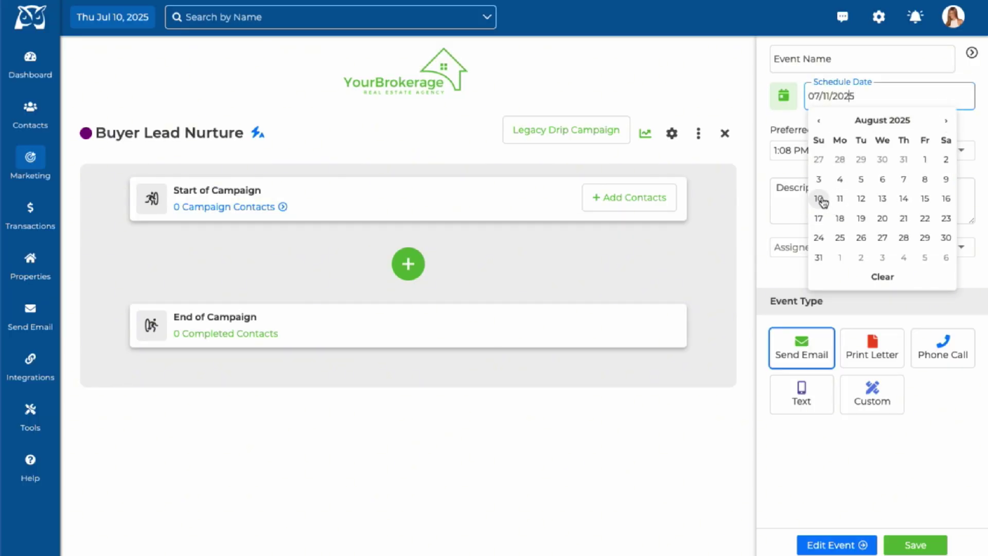
left_click(823, 201)
left_click(824, 149)
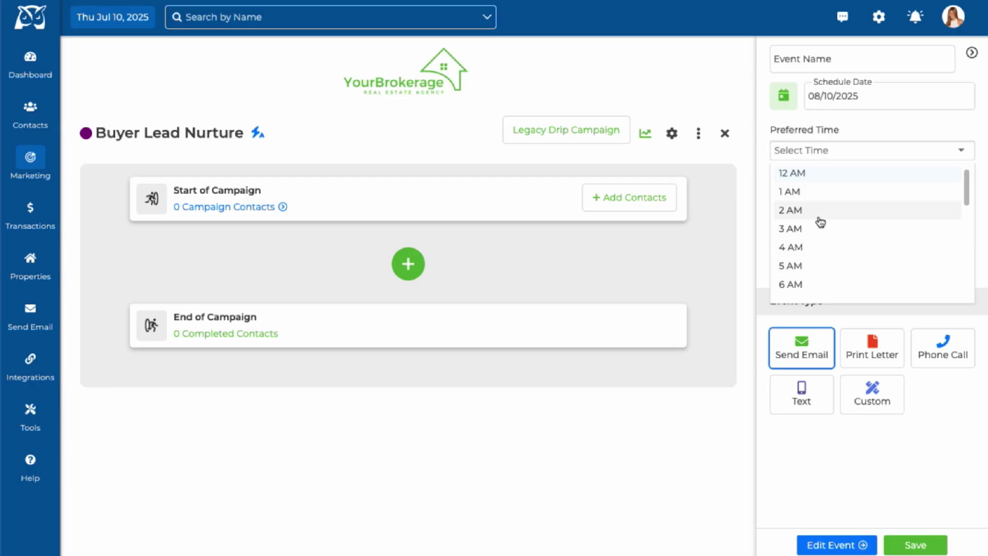
scroll(820, 227, "down", 3)
left_click(802, 253)
left_click(862, 127)
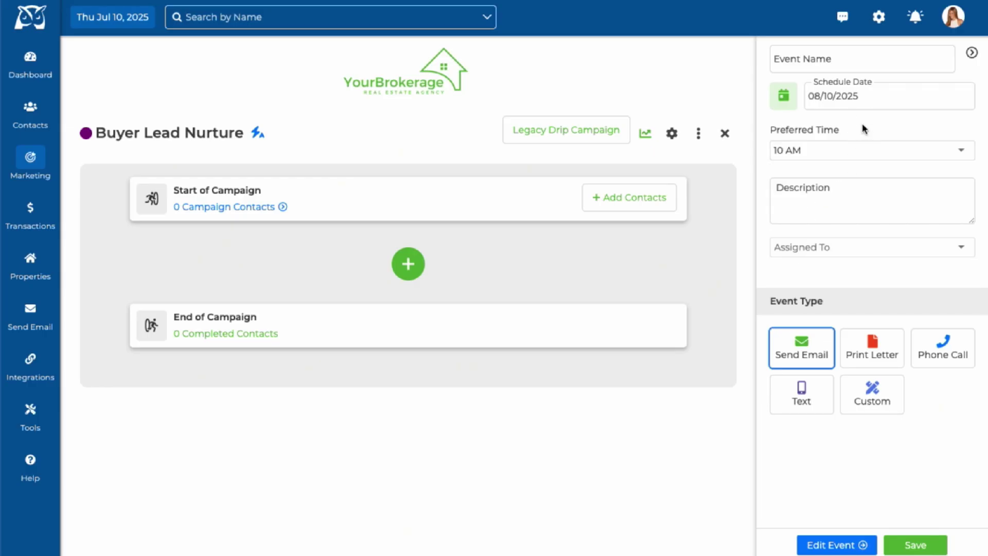
Assign the event to All and preview the Phone Call event's details.
left_click(823, 255)
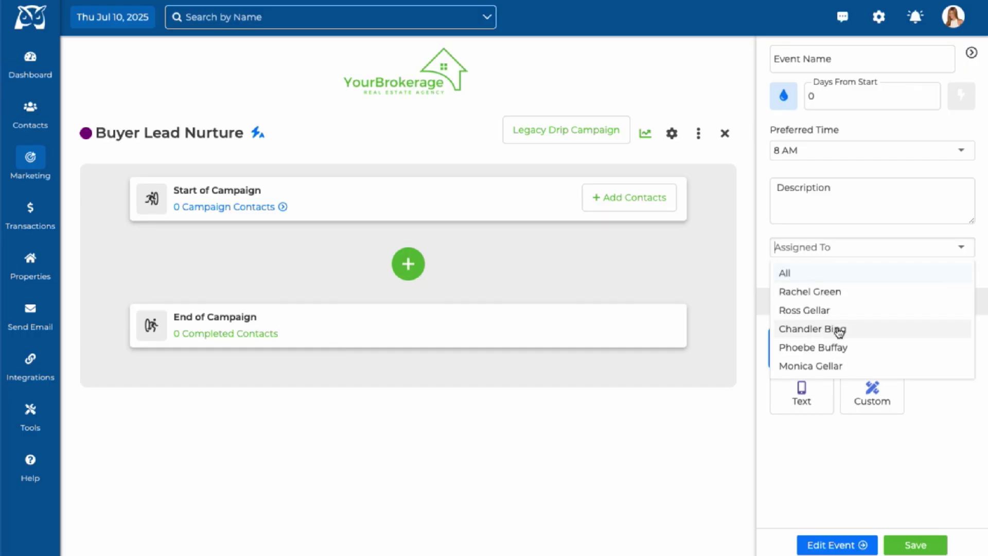
left_click(835, 273)
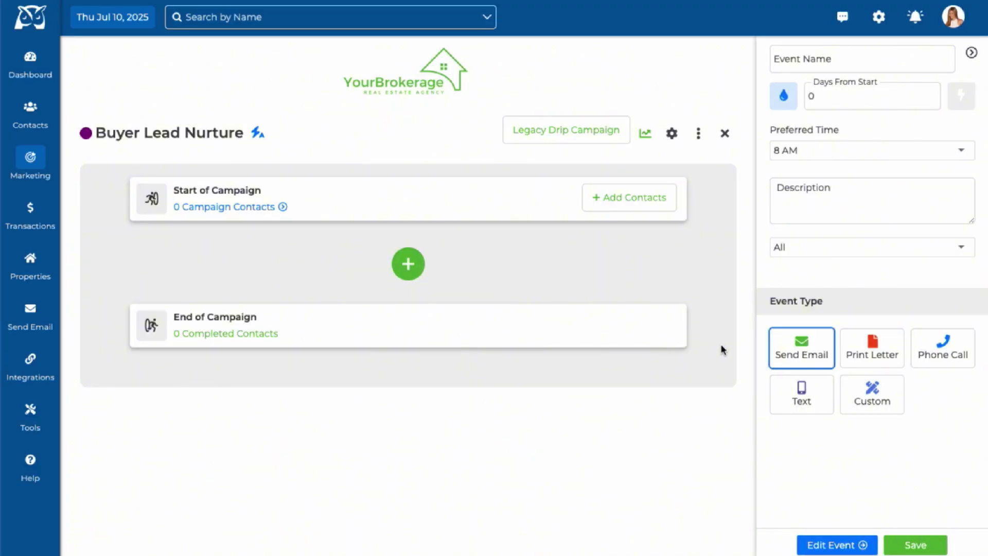
left_click(952, 360)
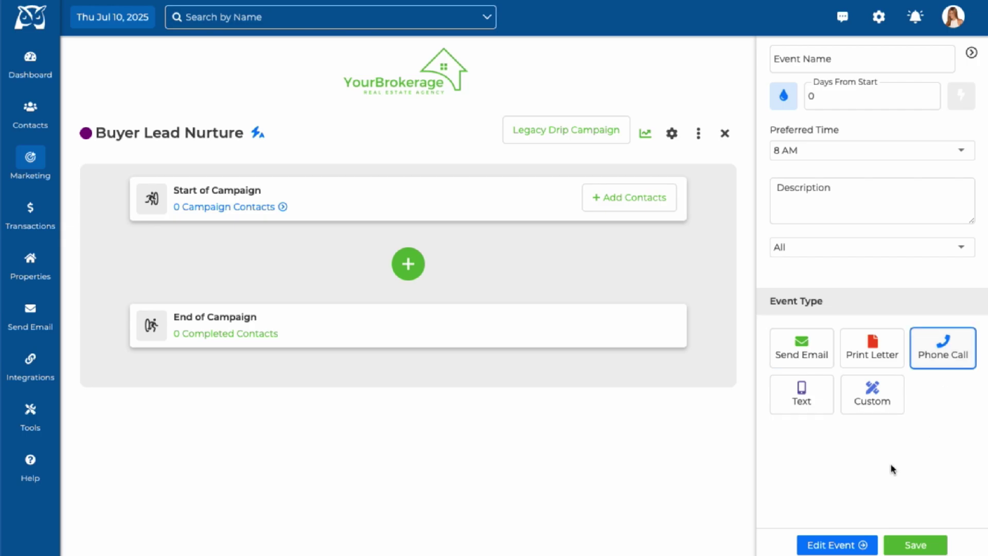
left_click(832, 544)
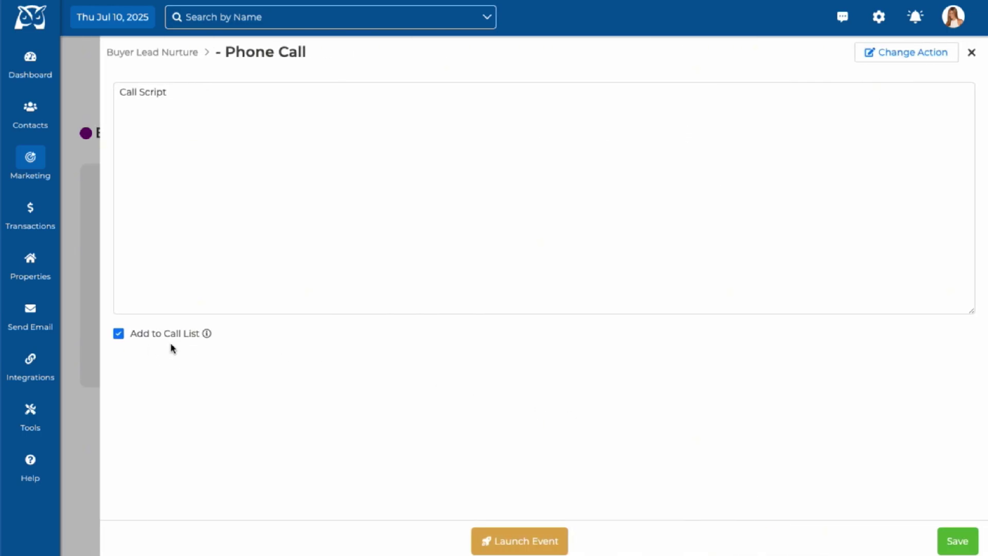
left_click(972, 52)
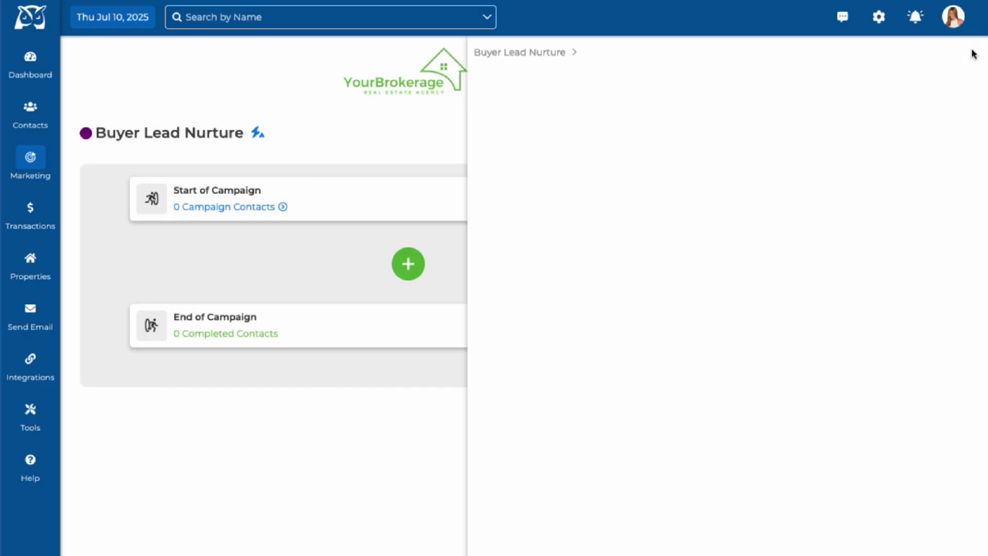
Preview the Print Letter event type and its available letters.
left_click(878, 358)
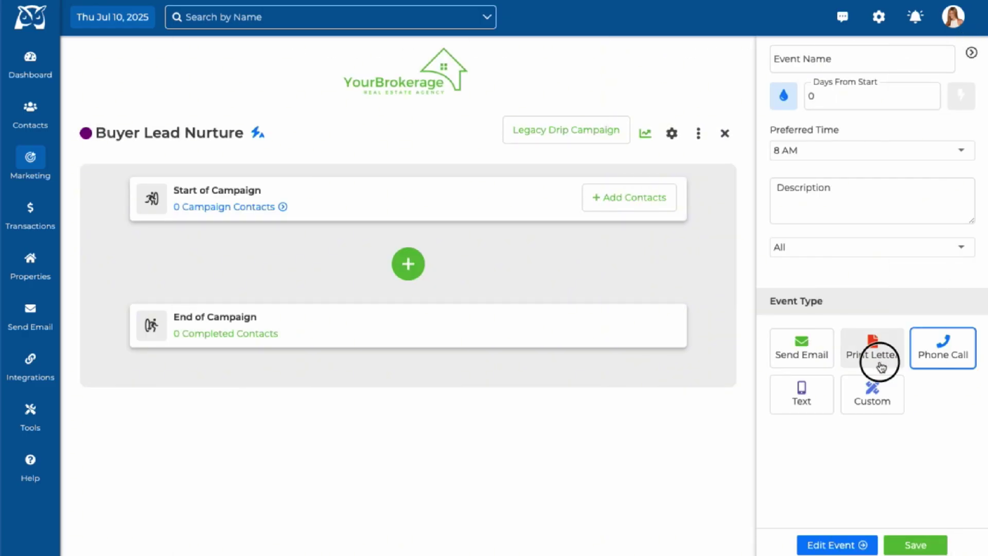
left_click(825, 546)
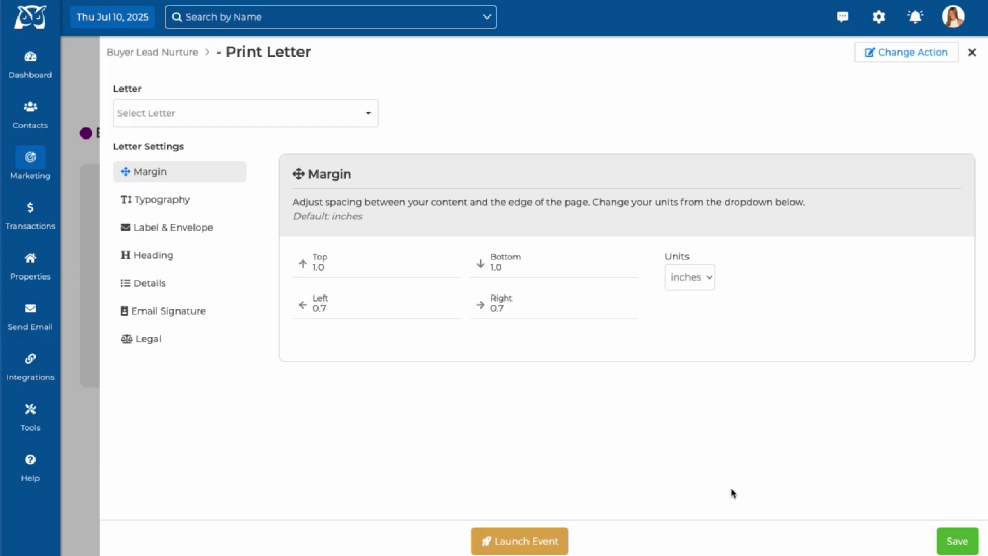
left_click(348, 105)
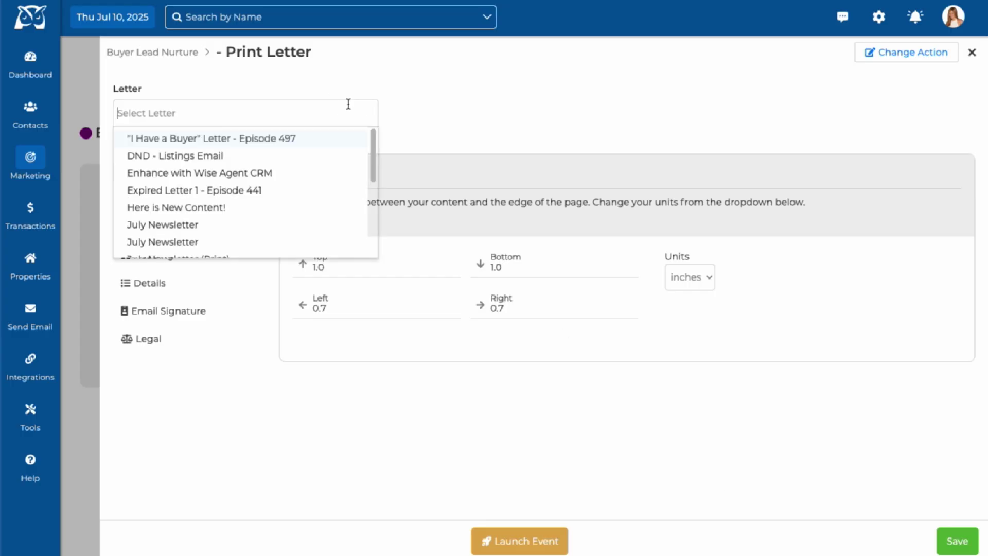
left_click(971, 51)
Add a 'Send Thank You Gift' custom action, then set the event type back to Send Email.
left_click(871, 397)
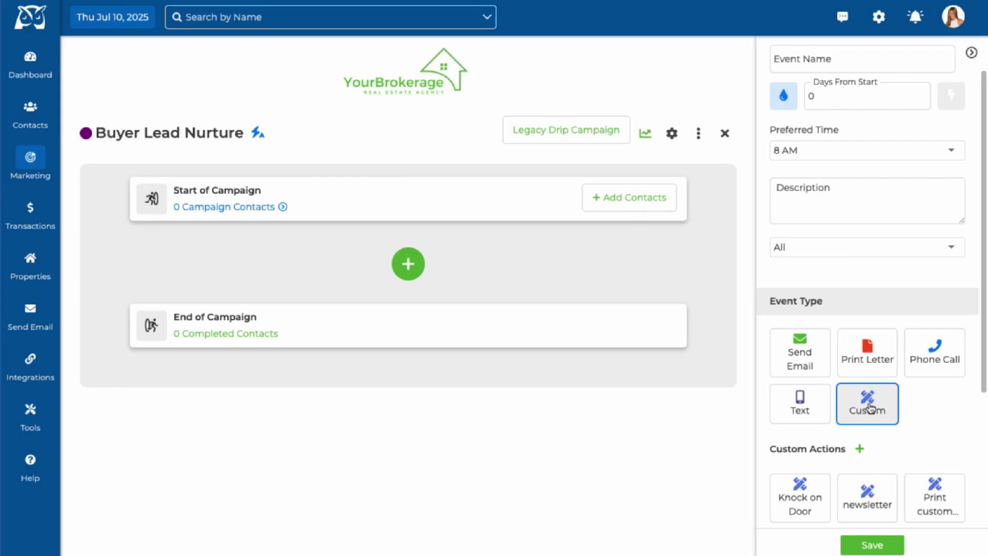
scroll(952, 401, "down", 2)
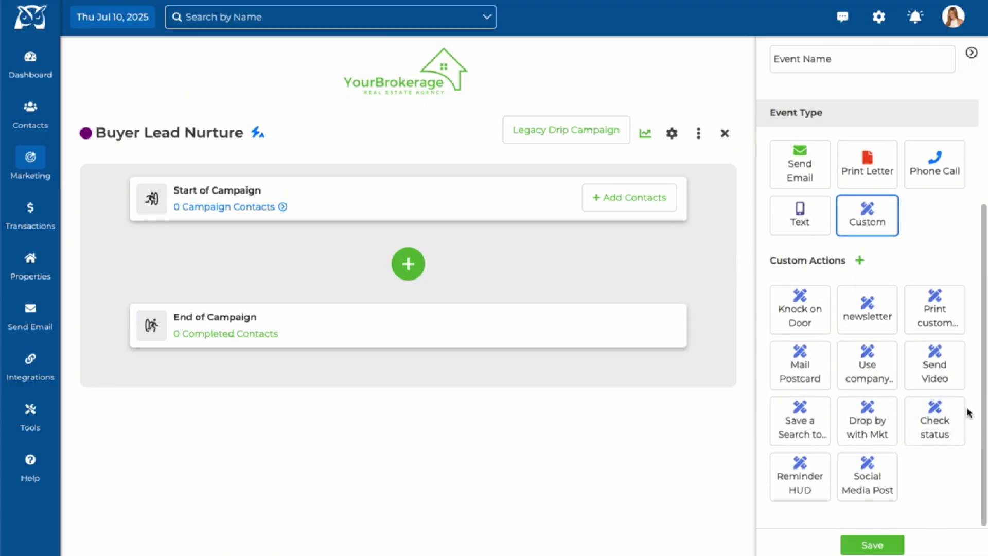
scroll(967, 409, "up", 2)
left_click(857, 448)
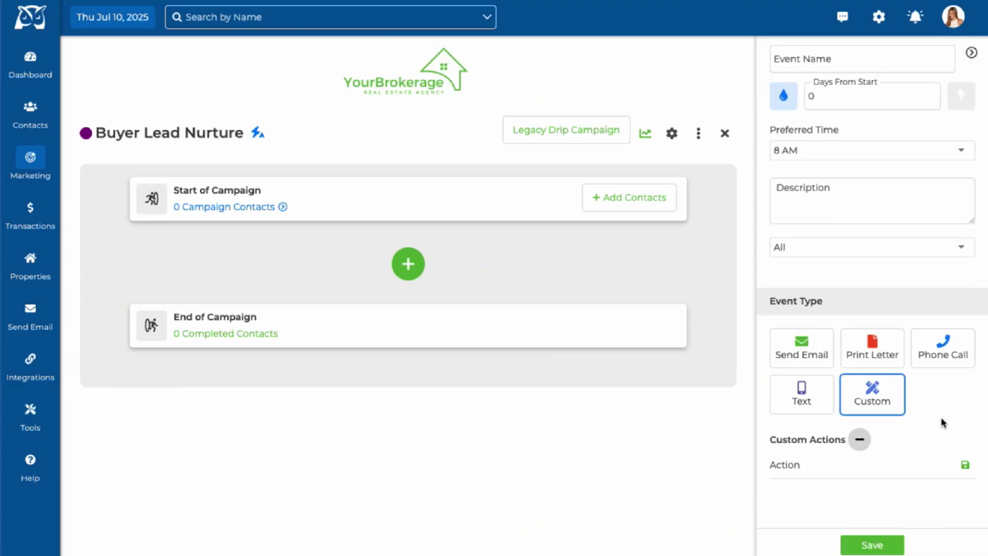
scroll(870, 453, "down", 1)
left_click(864, 466)
type("Send ")
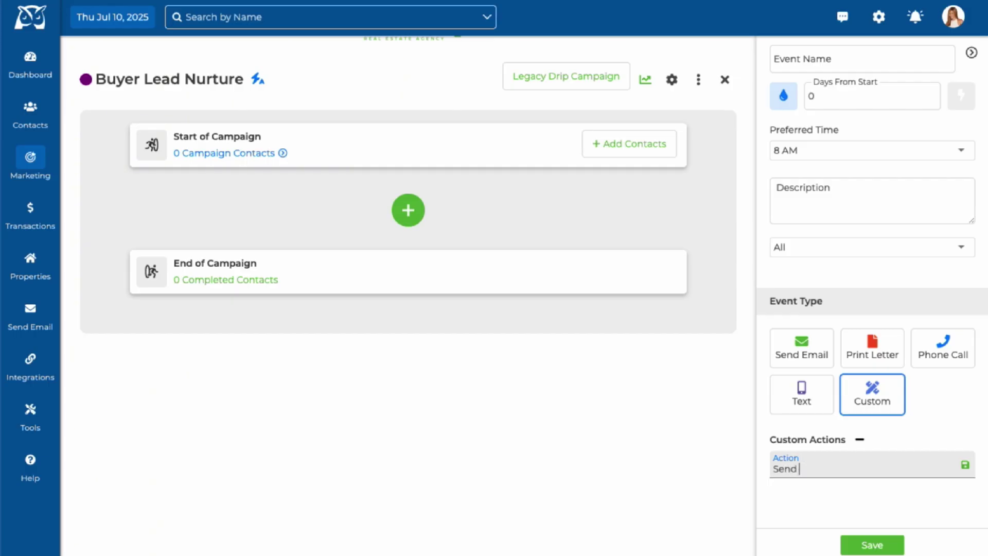
type("Thank You F")
type("ift")
left_click(965, 464)
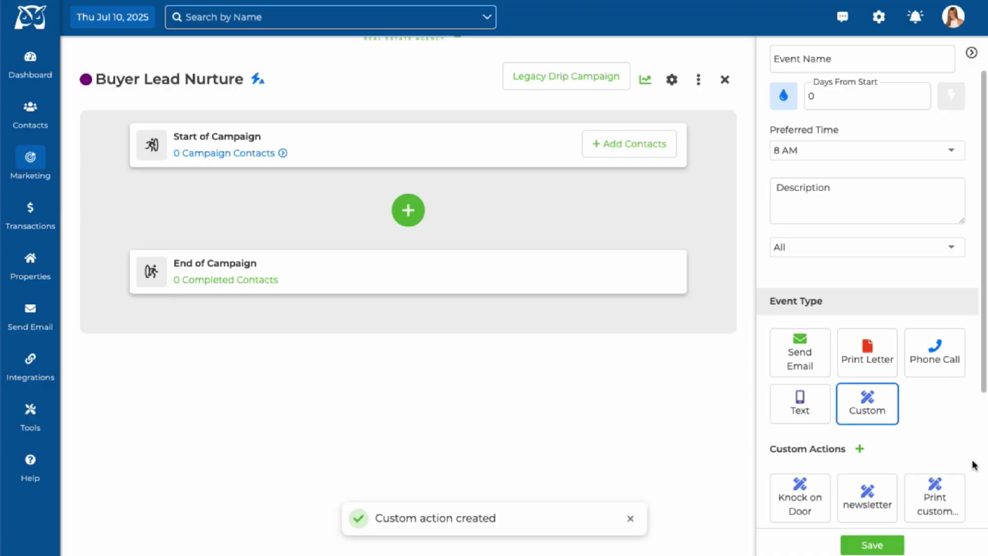
left_click(811, 357)
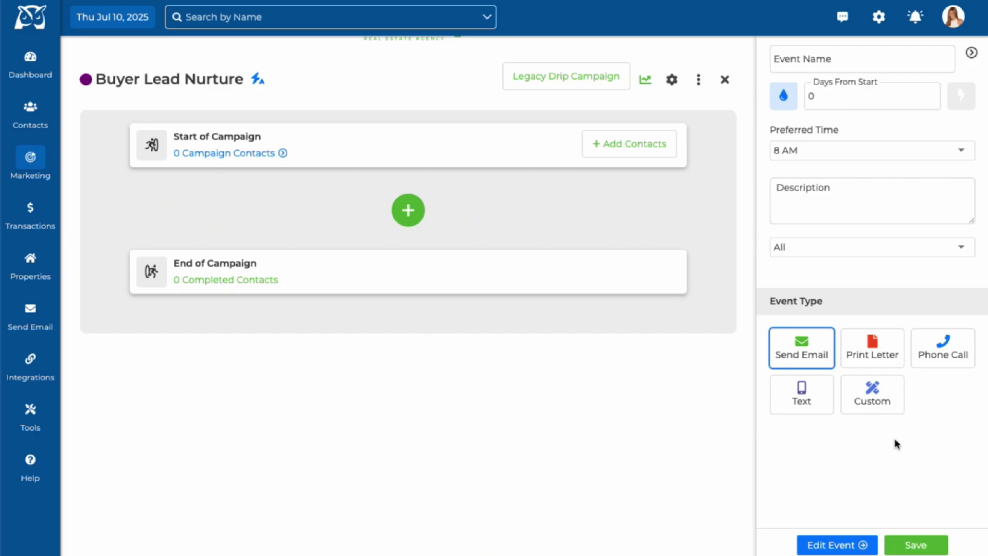
Name the event 'Welcome Email - Buyers', schedule it 1 day from start at 10 AM, and open its email editor.
left_click(858, 58)
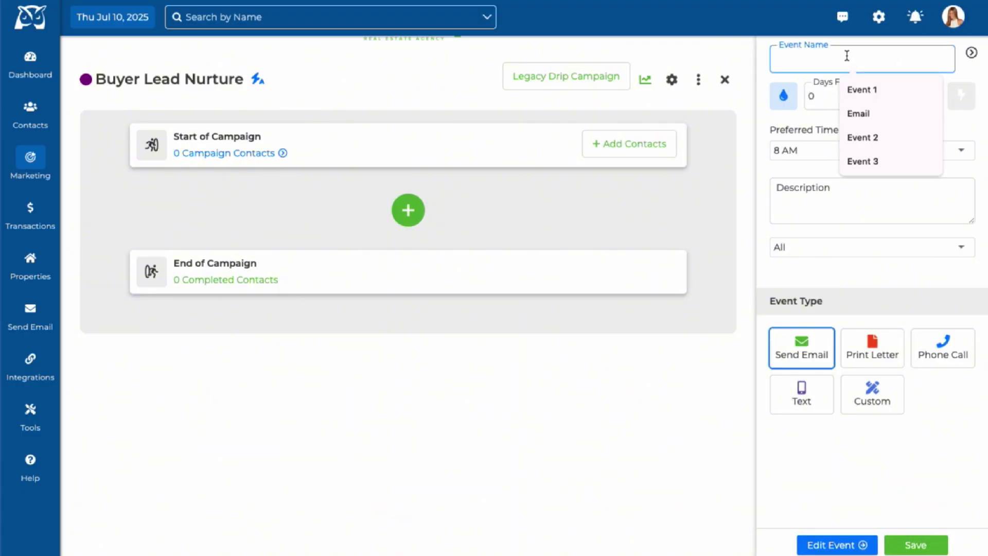
type("Welcome Email - Buyers")
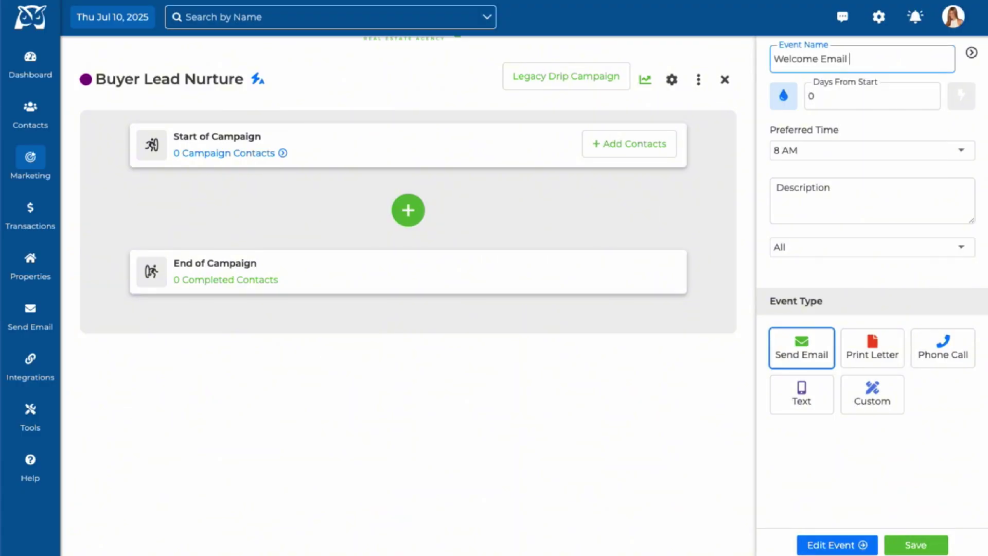
left_click(898, 94)
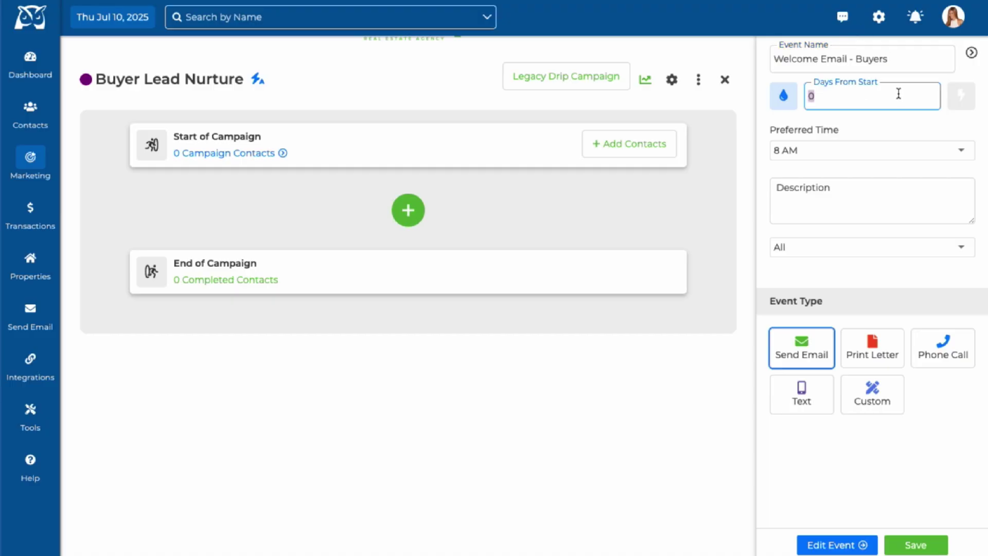
type("1")
left_click(884, 150)
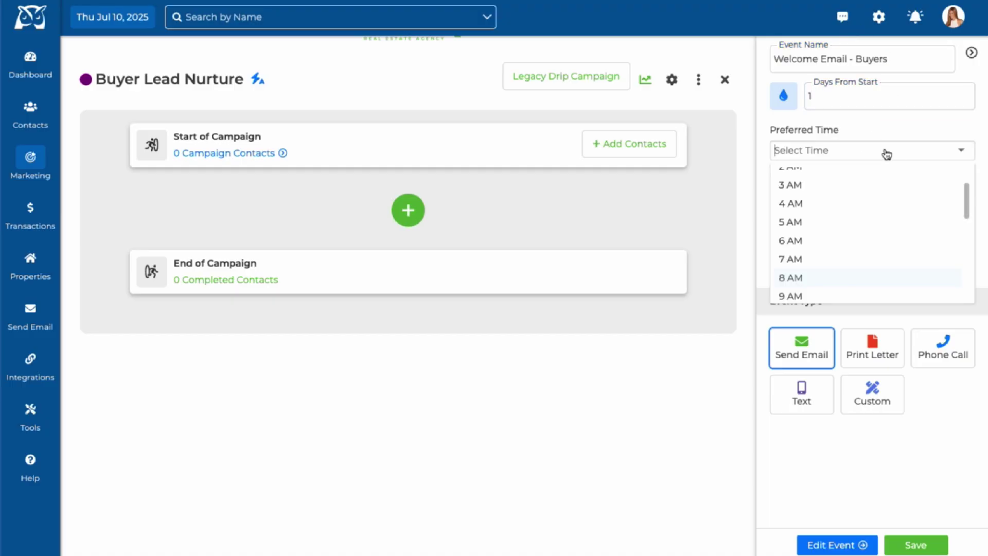
scroll(862, 223, "down", 1)
left_click(834, 246)
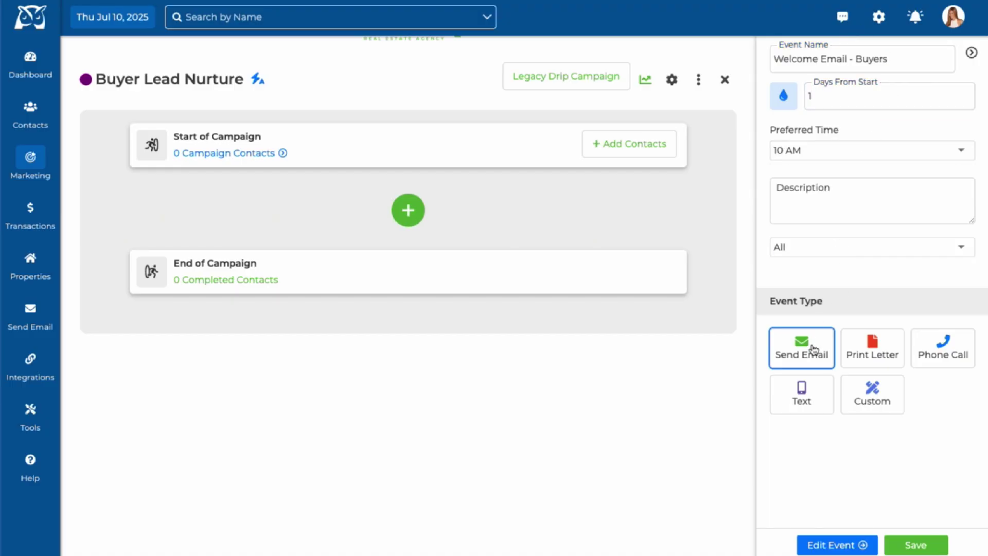
left_click(837, 545)
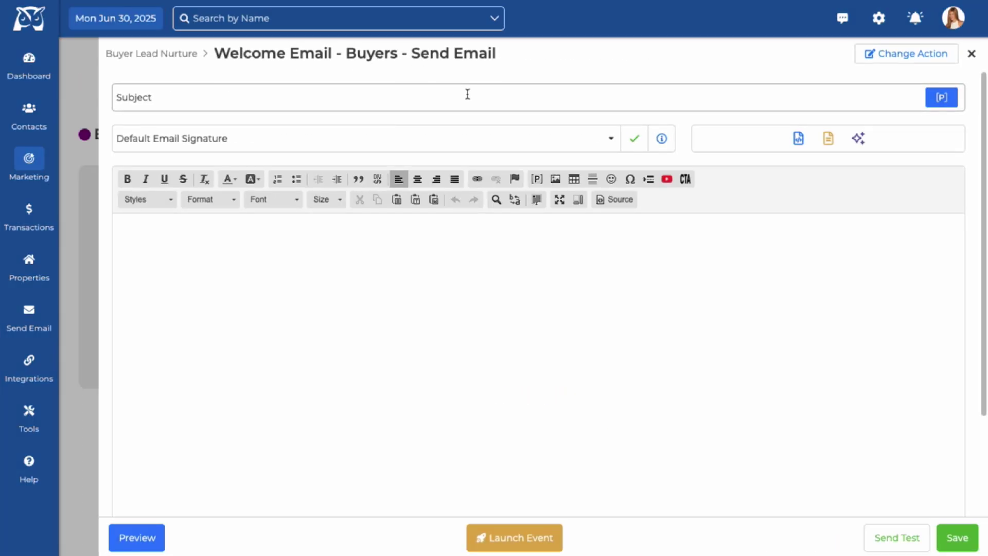
Add the Default Email Signature and DND - Listings Email content to Welcome Email - Buyers, preview, and save.
left_click(478, 140)
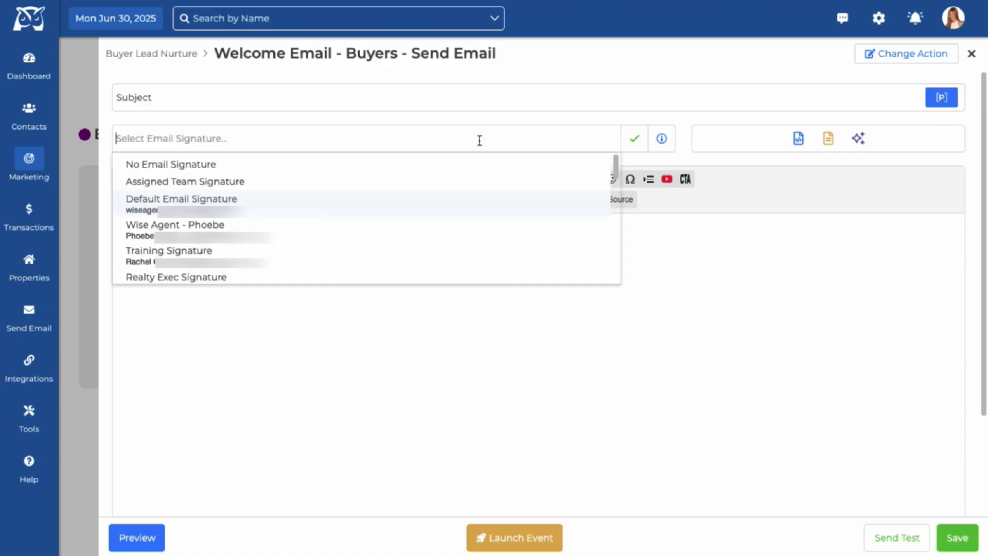
left_click(311, 203)
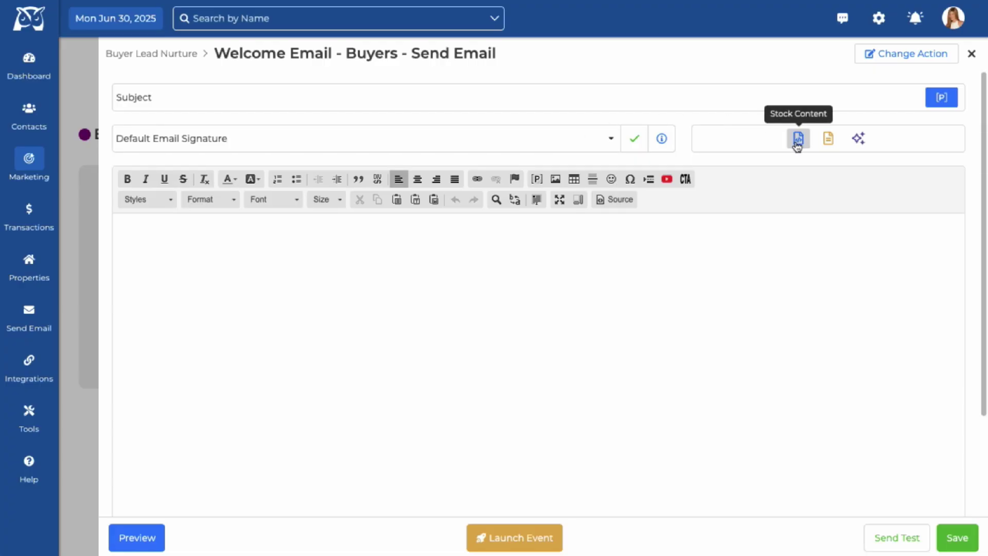
left_click(829, 144)
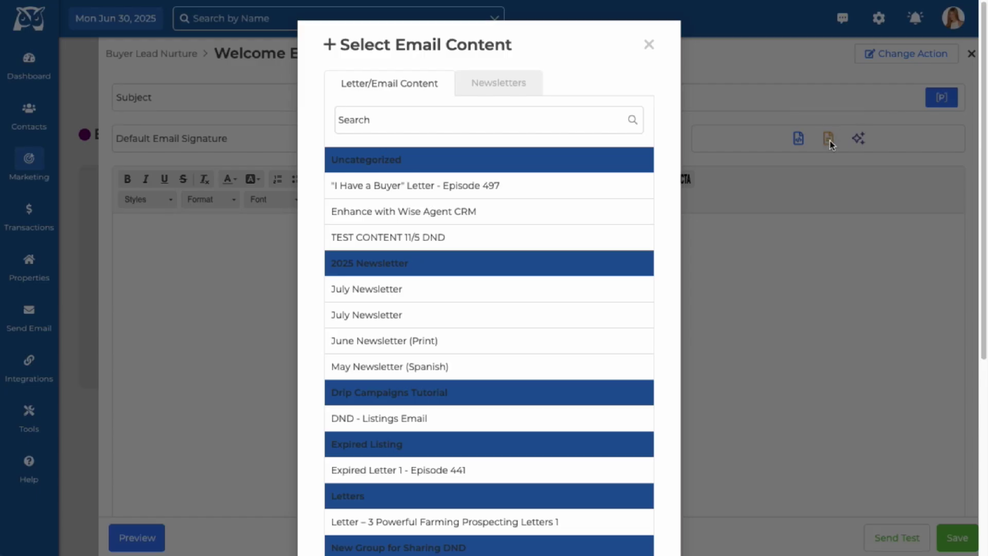
left_click(544, 419)
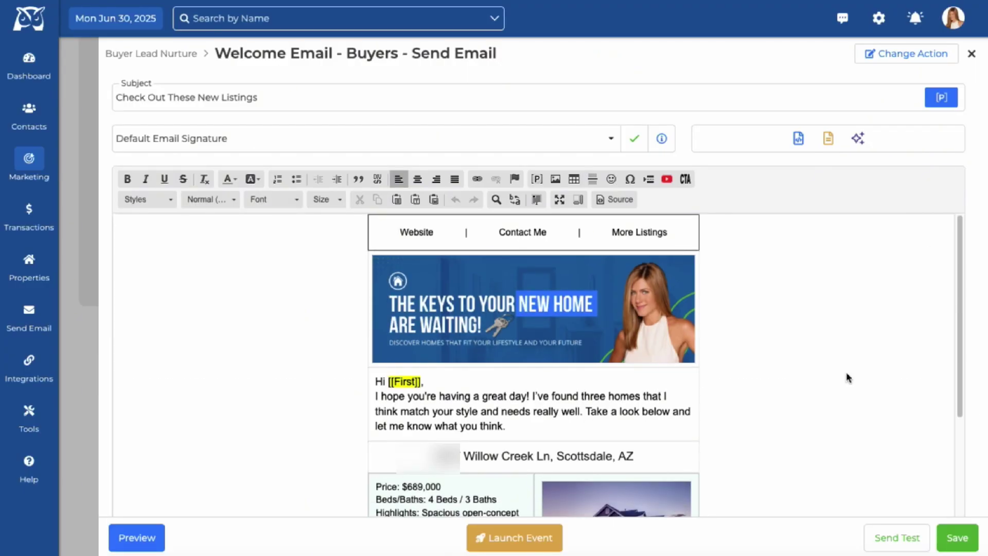
left_click(135, 541)
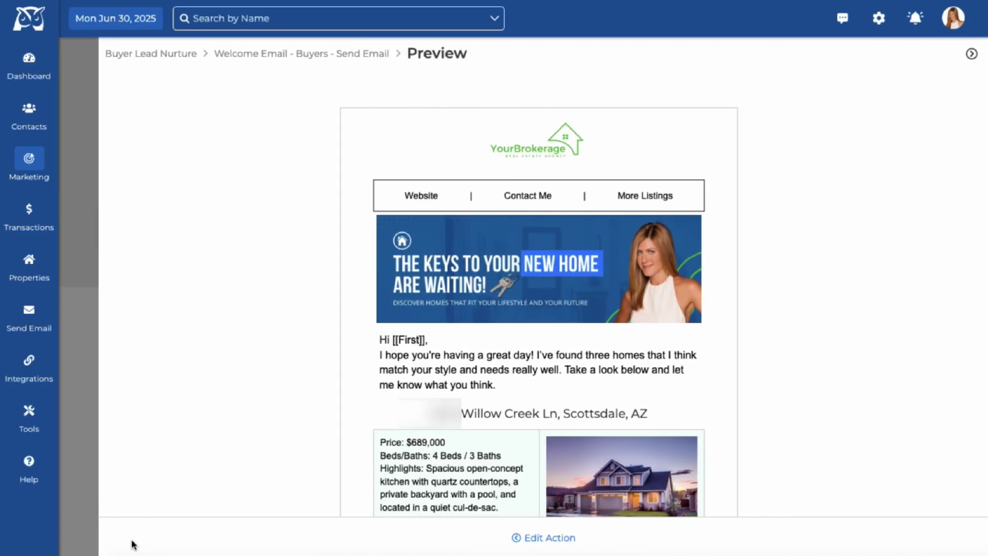
left_click(971, 53)
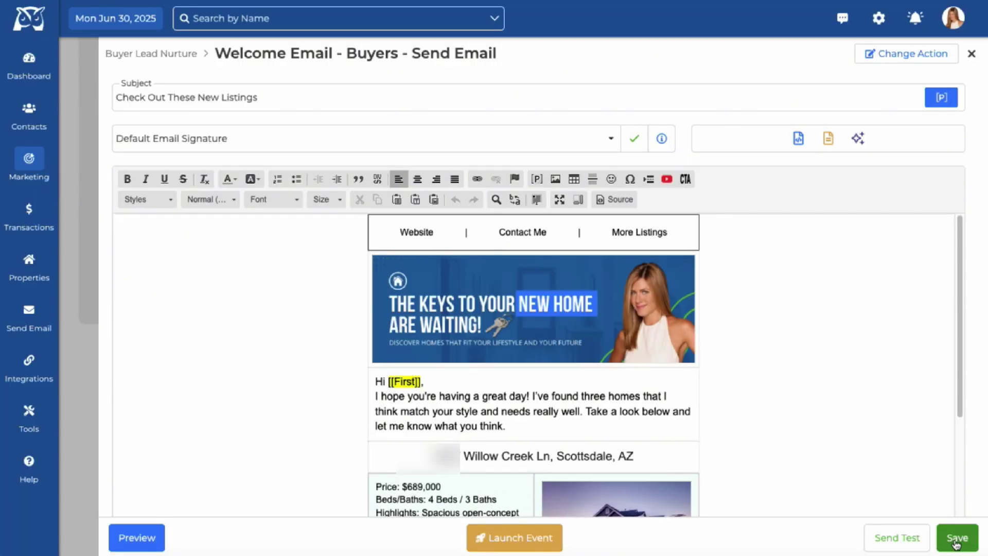
left_click(956, 538)
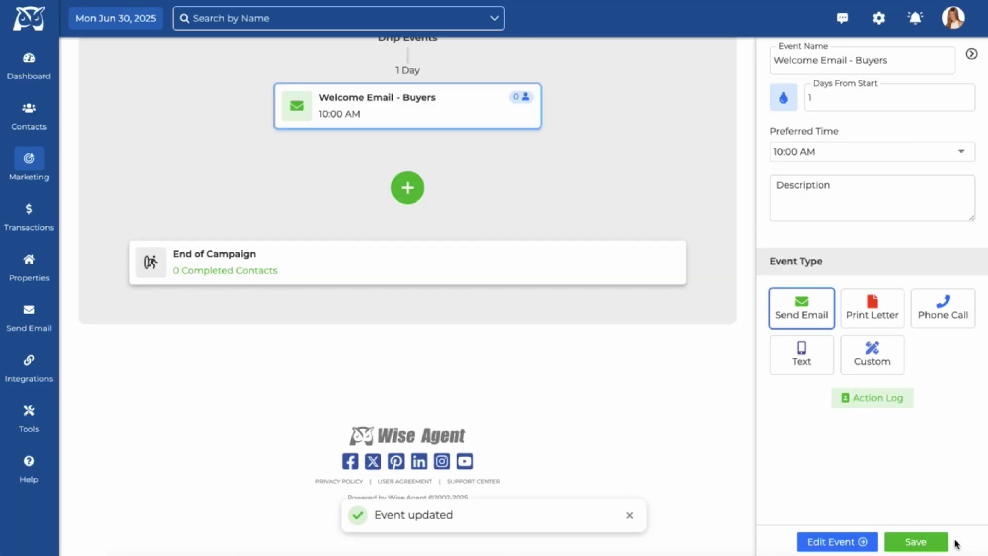
Add a 'Follow Up Text' event at 10 AM as a text message and open its editor.
scroll(669, 339, "up", 4)
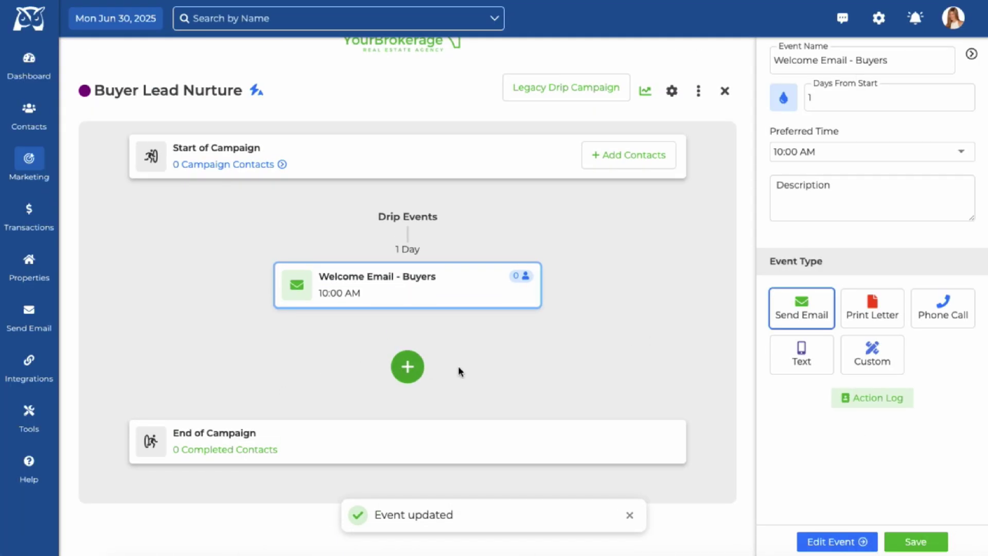
scroll(494, 371, "up", 1)
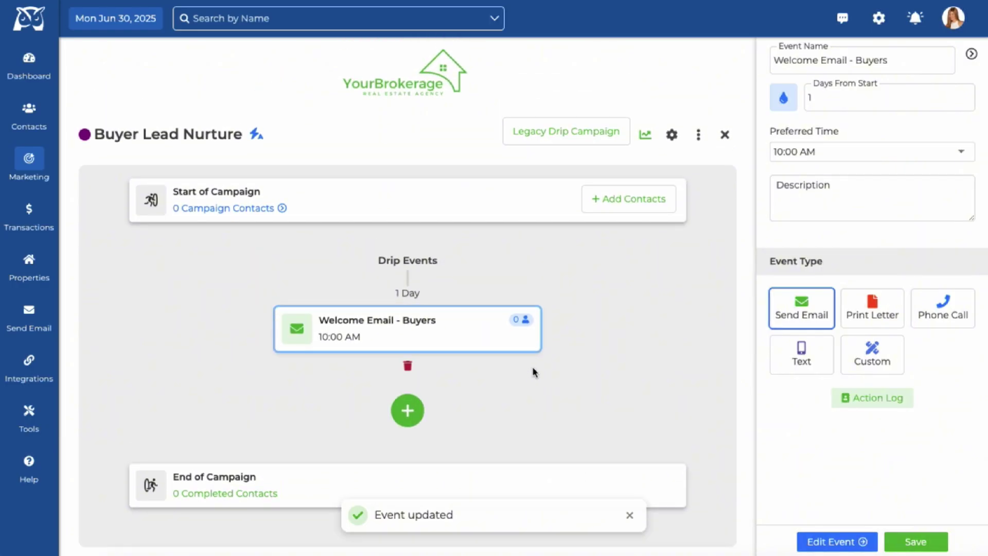
left_click(407, 411)
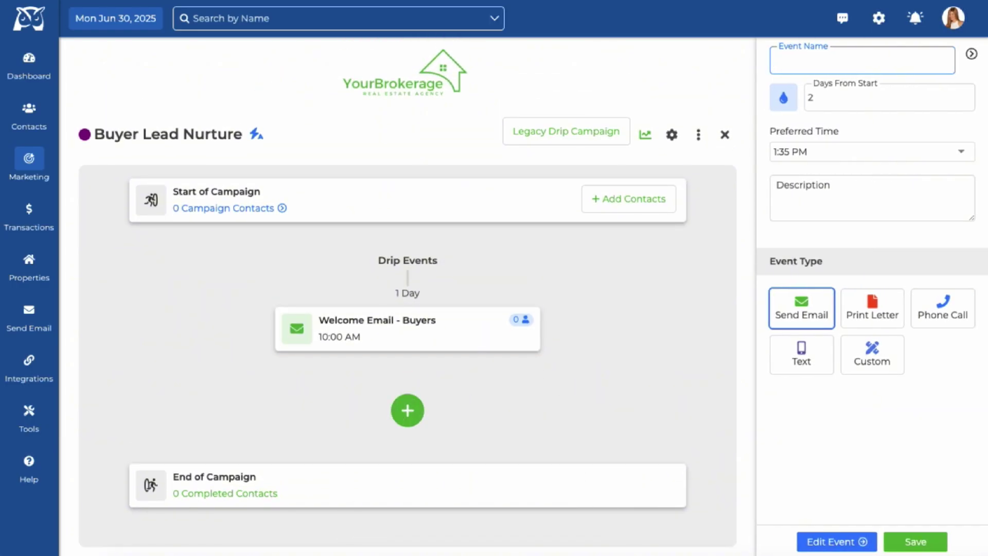
type("Follow Up Text")
left_click(872, 155)
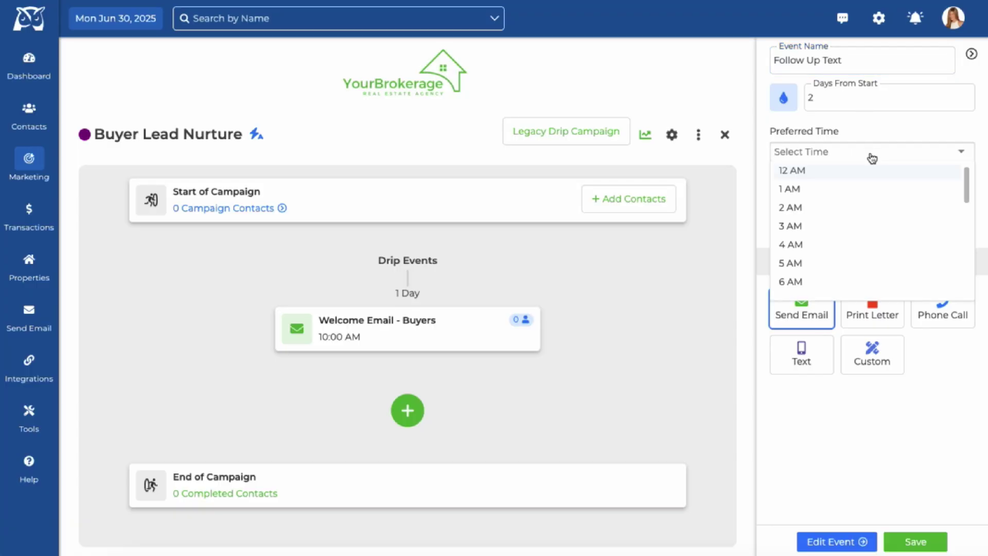
scroll(873, 214, "down", 5)
left_click(834, 255)
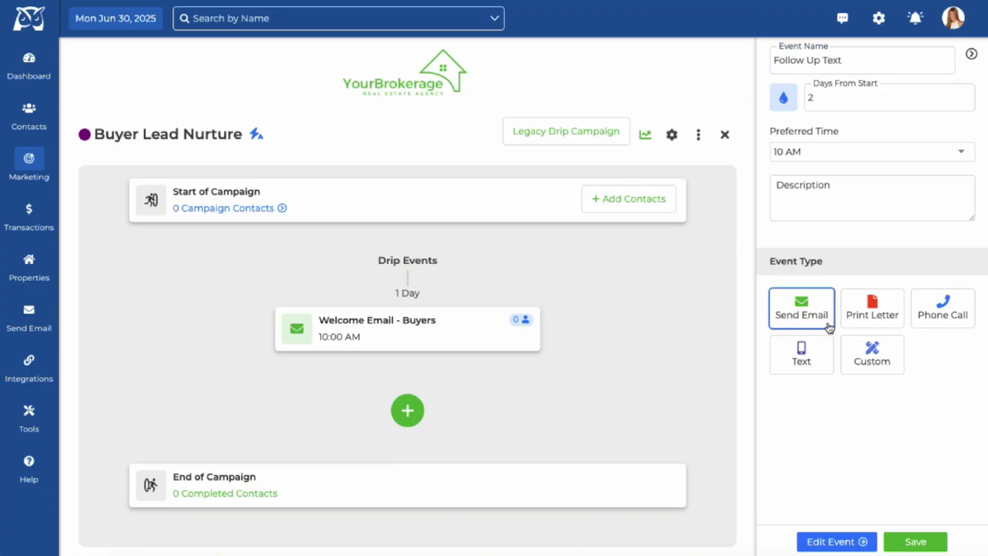
left_click(815, 368)
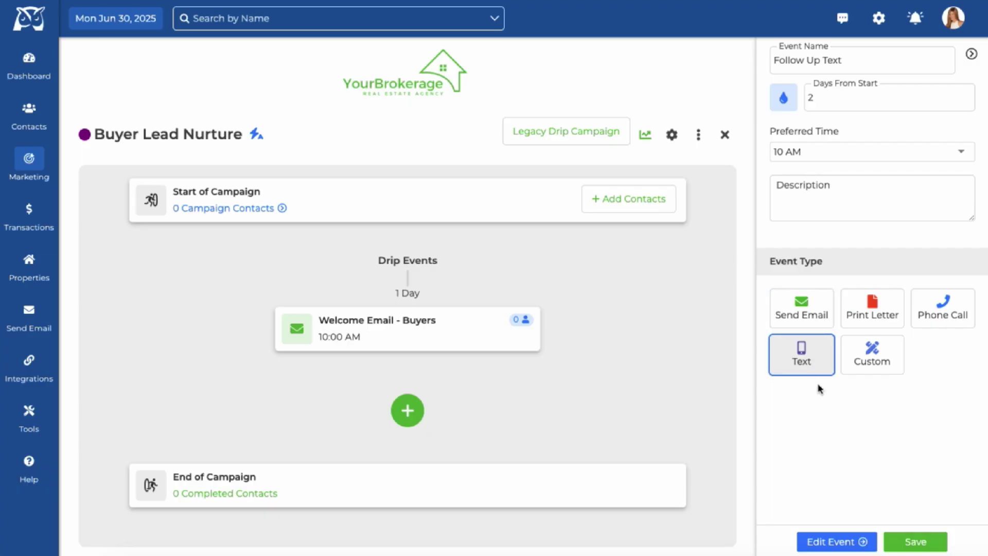
left_click(850, 544)
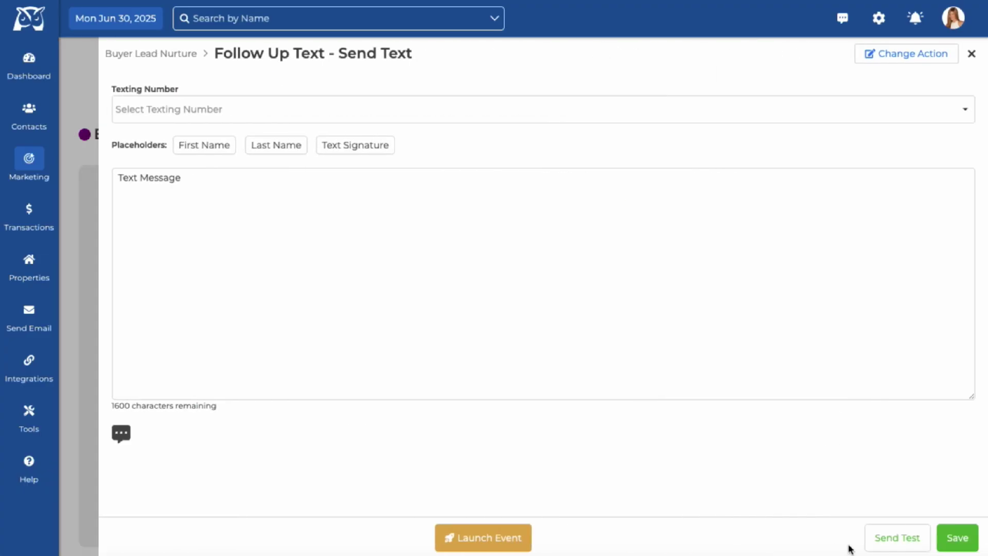
Send from the first texting number with 'Hi, [First Name]!' plus the pasted listings question.
left_click(637, 107)
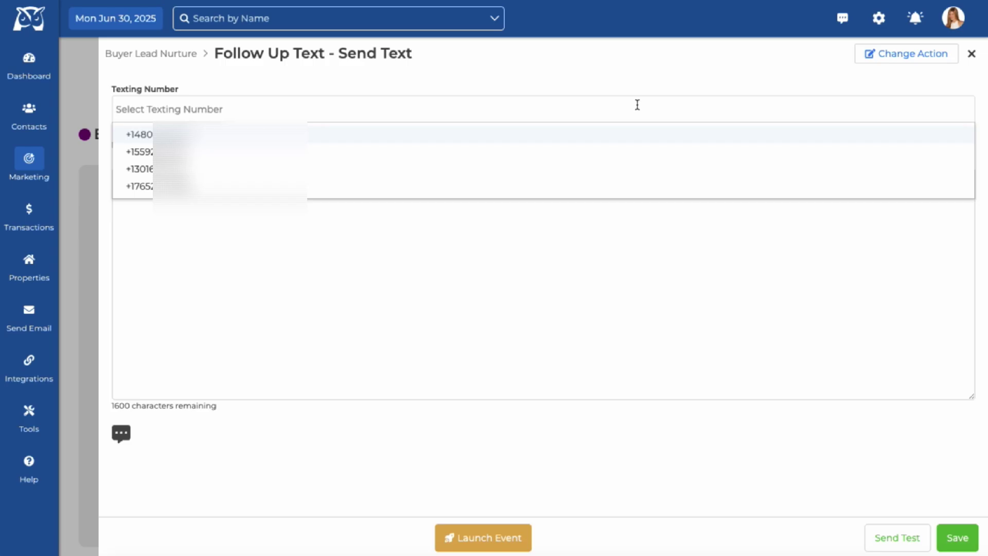
left_click(457, 133)
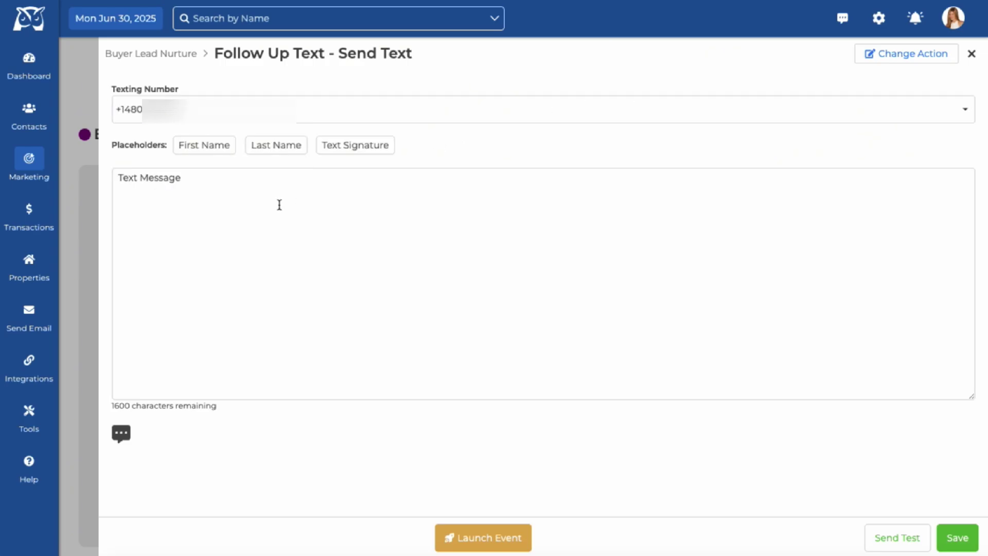
left_click(283, 198)
type("Hi,")
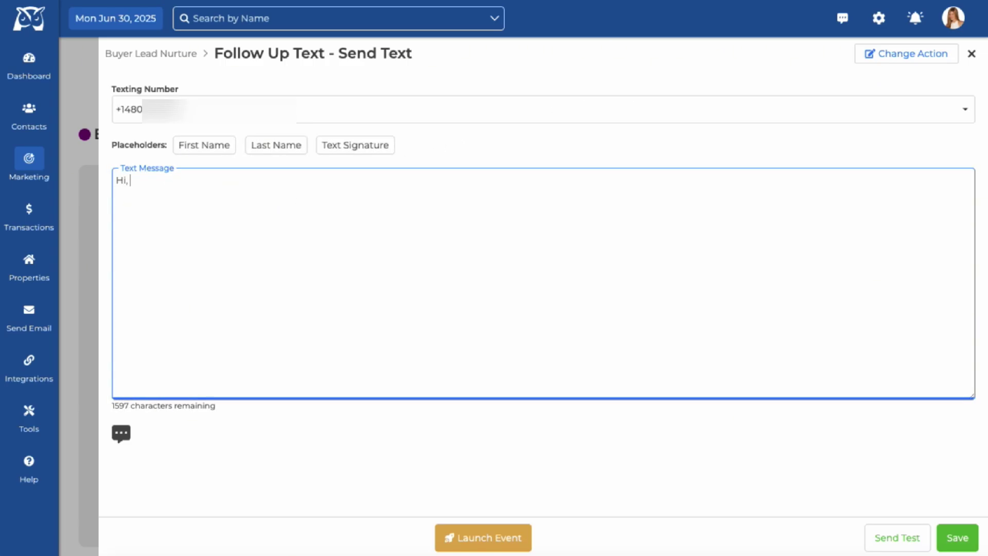
left_click(214, 144)
type("!")
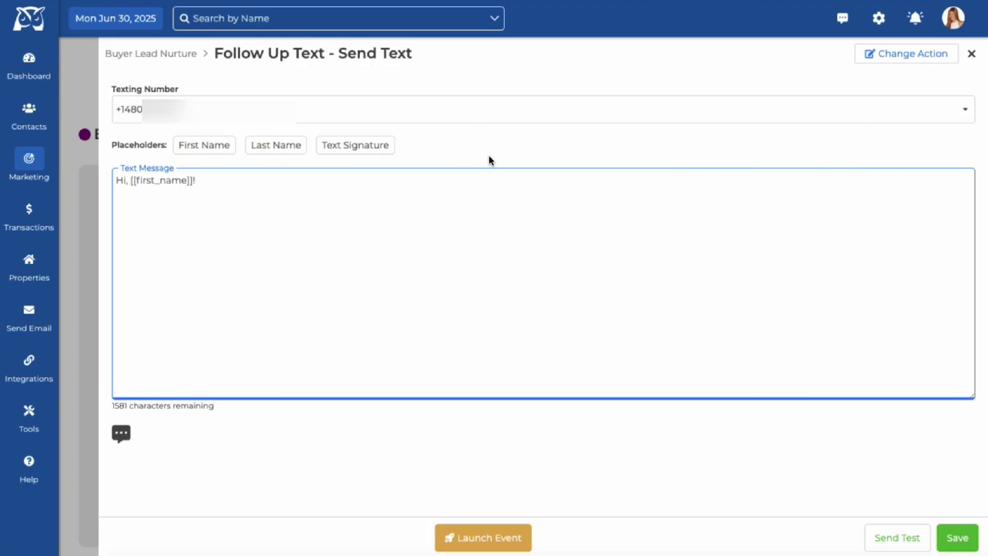
type("This is Rachel Green of Wise Agent Realty! I sent you a few listings via email! Did any of them stand out to you?")
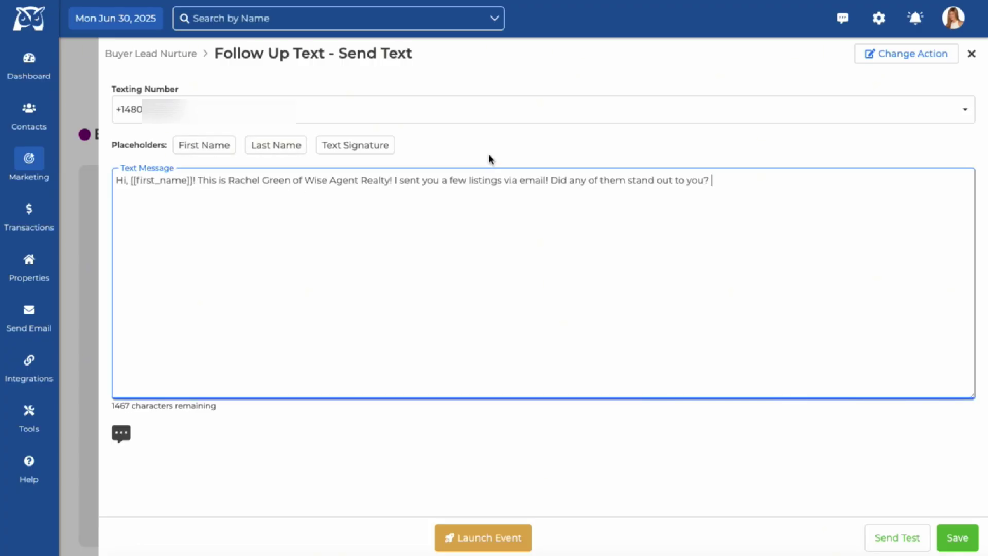
left_click(441, 433)
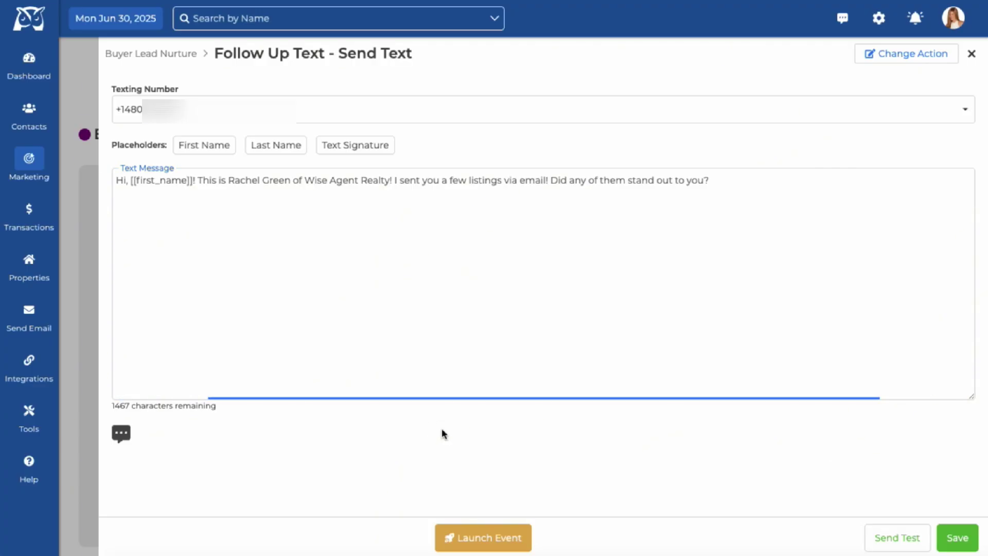
Close the Text Media options without attaching anything and save the follow-up text.
left_click(122, 438)
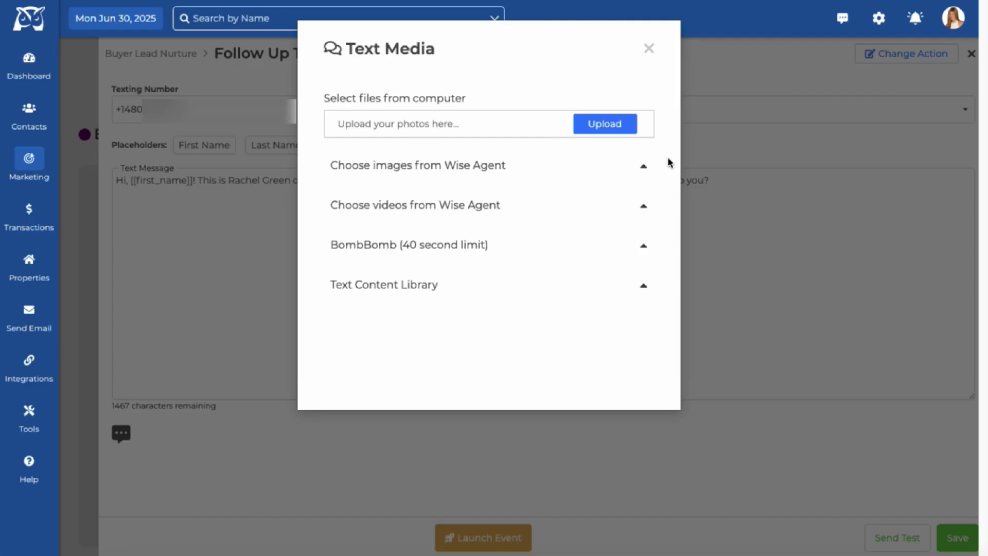
left_click(649, 48)
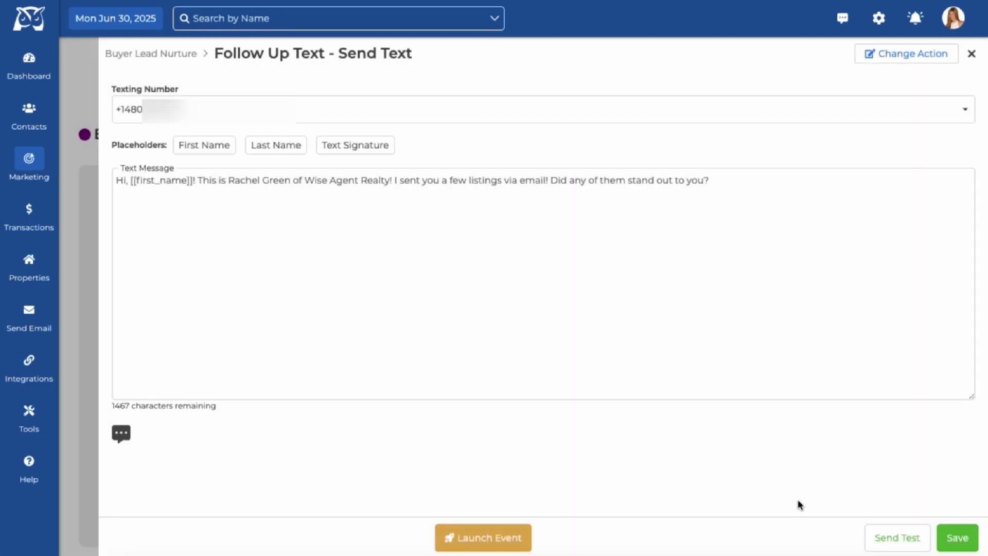
left_click(906, 542)
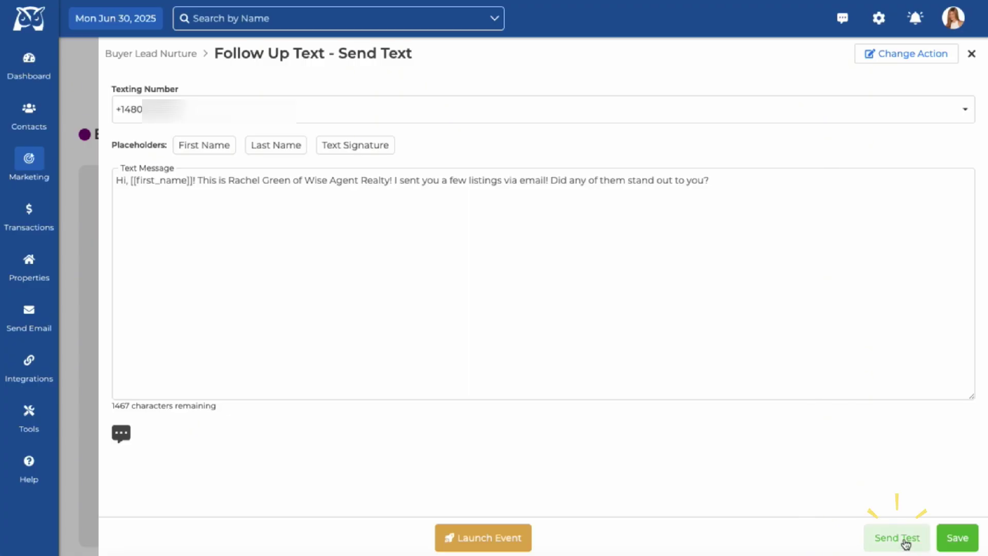
left_click(960, 547)
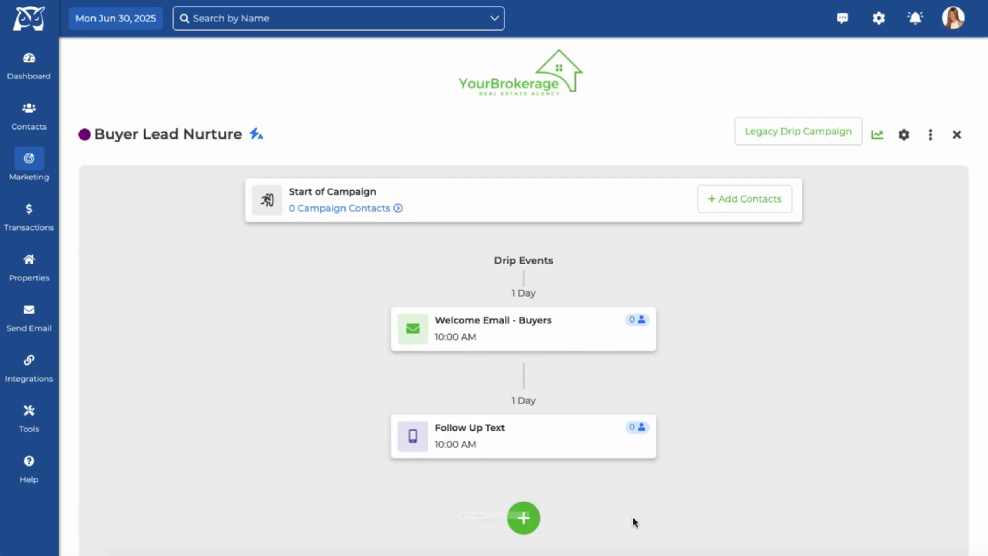
Add a 'Check In - Phone Call' phone call event at 9 AM after Follow Up Text.
left_click(516, 521)
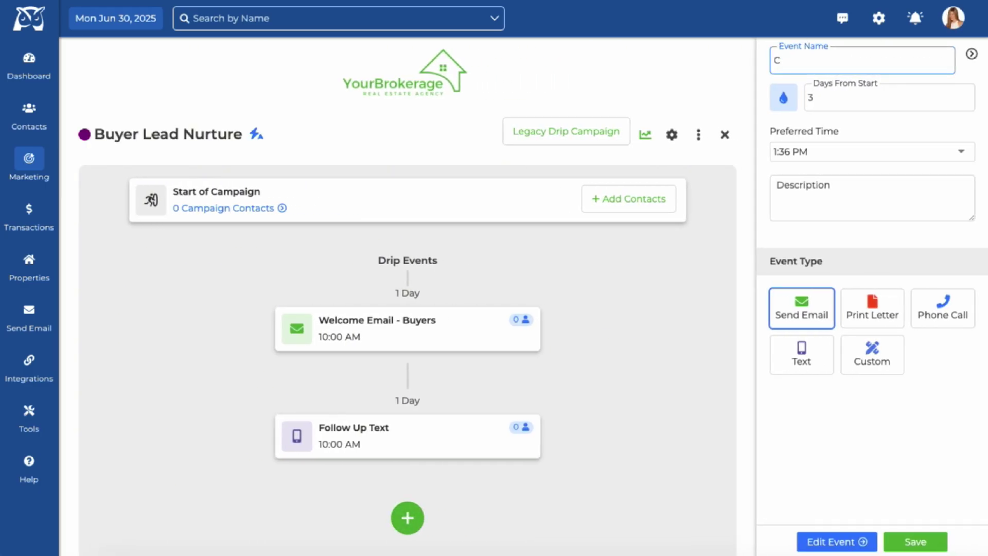
type("Check In - Phone Call")
left_click(898, 157)
scroll(893, 198, "down", 3)
left_click(858, 260)
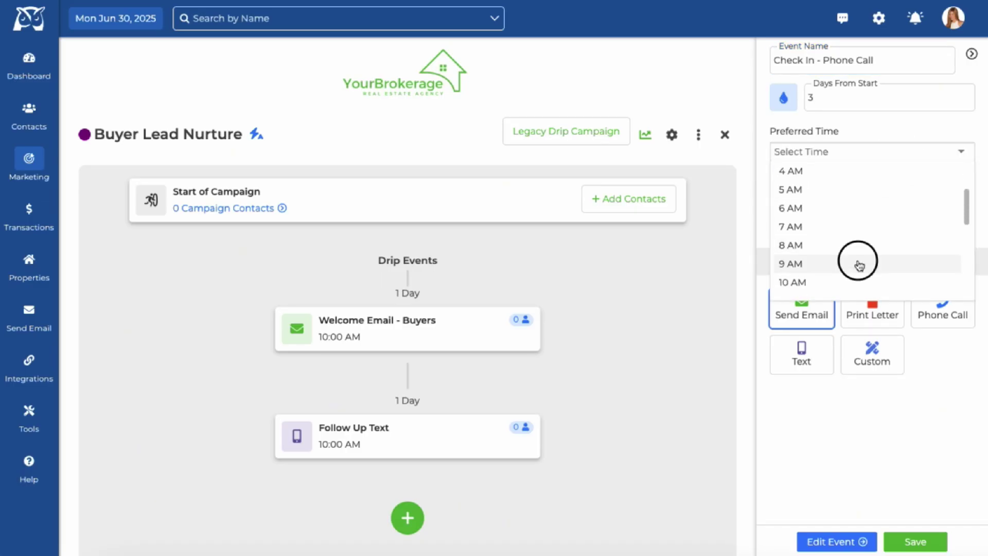
left_click(960, 319)
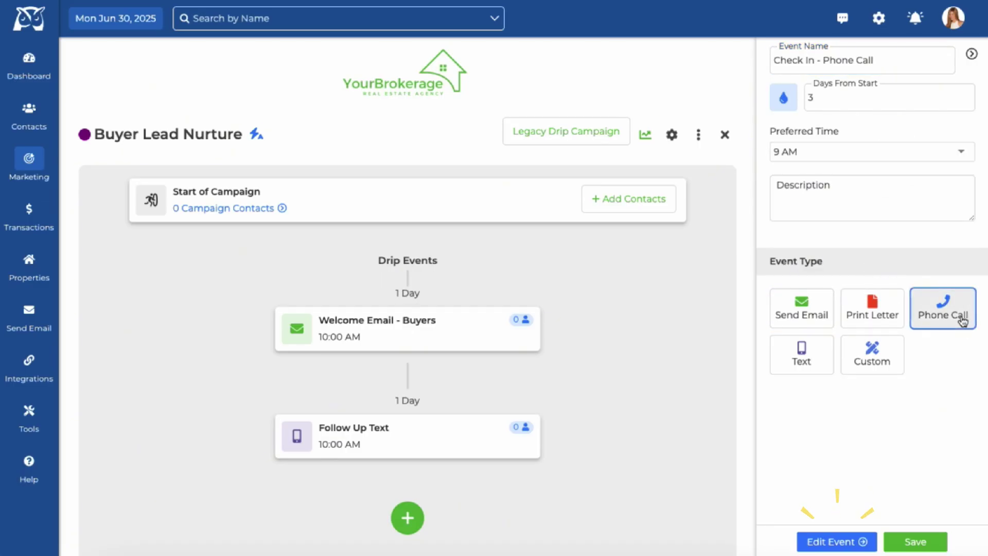
left_click(829, 543)
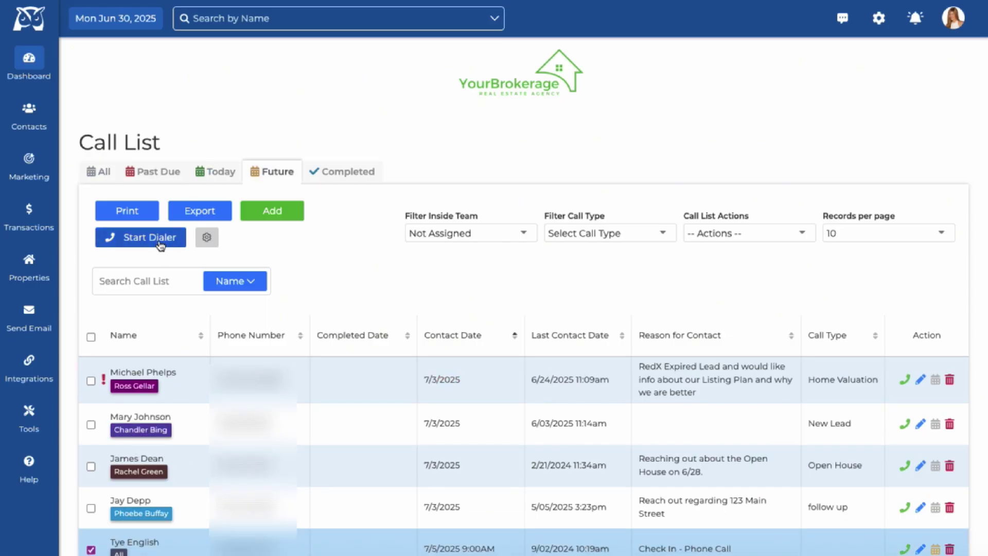
left_click(160, 240)
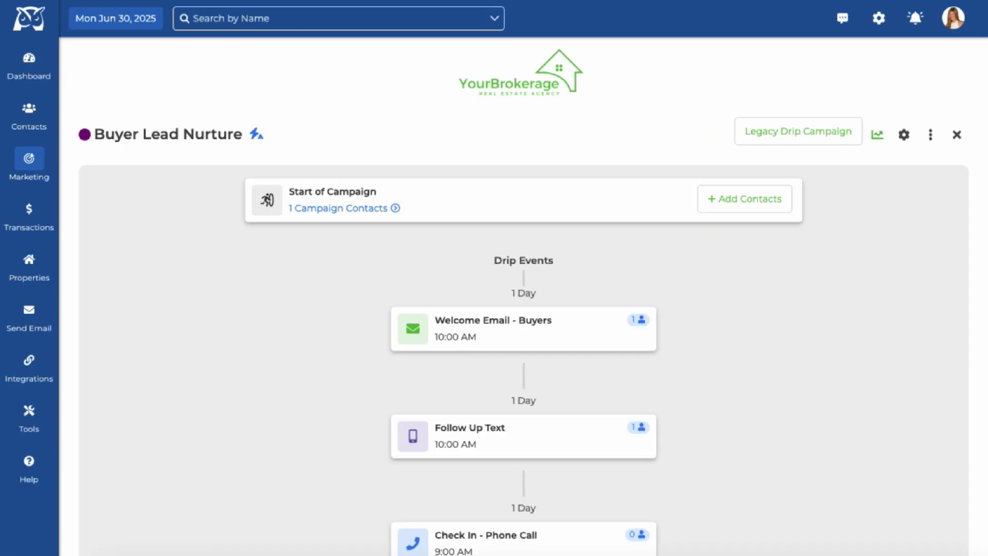
Show Stats for Welcome Email - Buyers, then Follow Up Text (0 sent, 0 delivered, 0 errors).
left_click(878, 136)
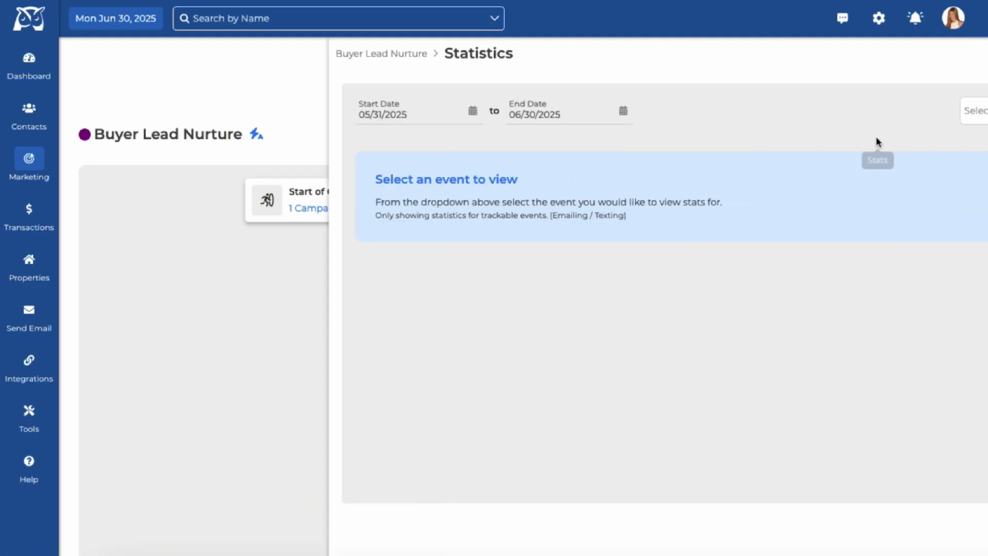
left_click(875, 112)
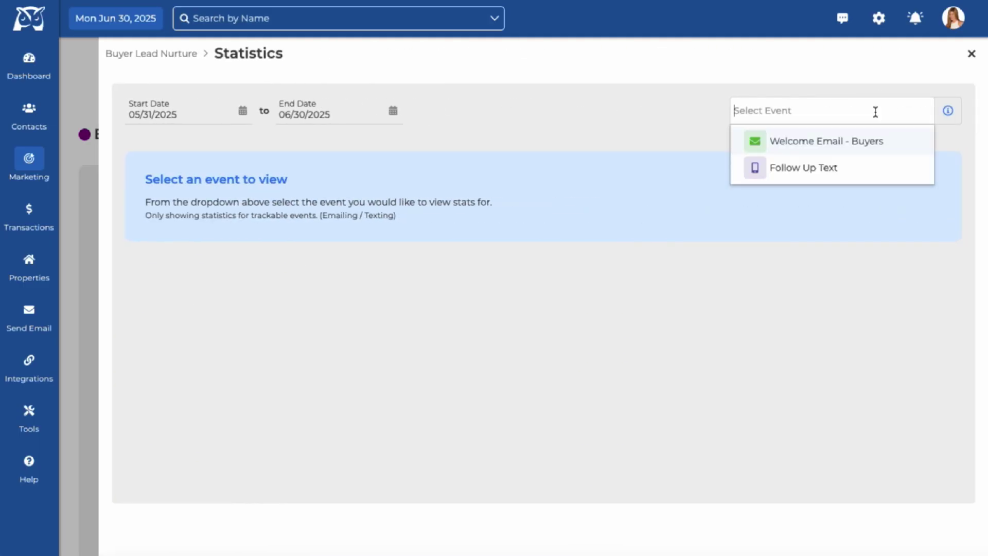
left_click(877, 145)
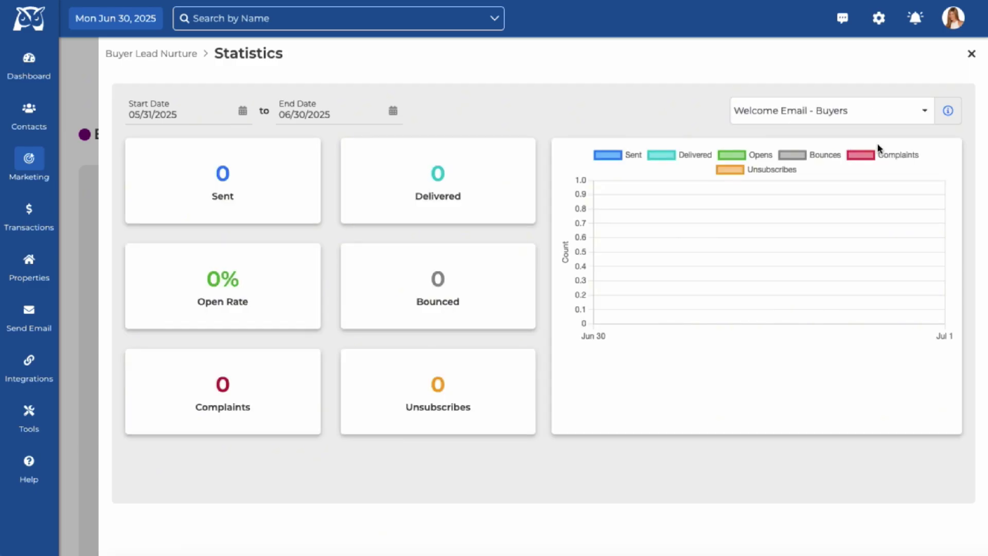
left_click(882, 111)
left_click(882, 163)
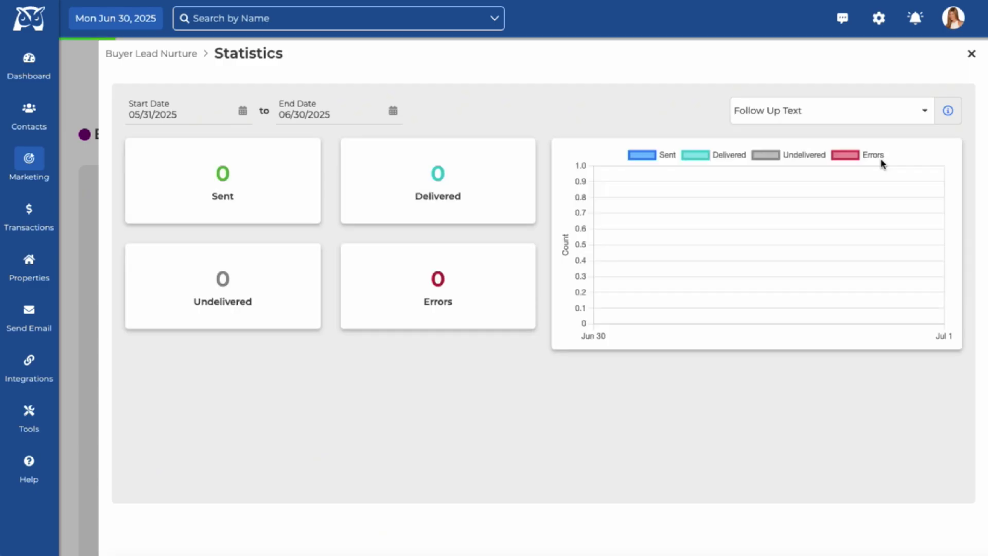